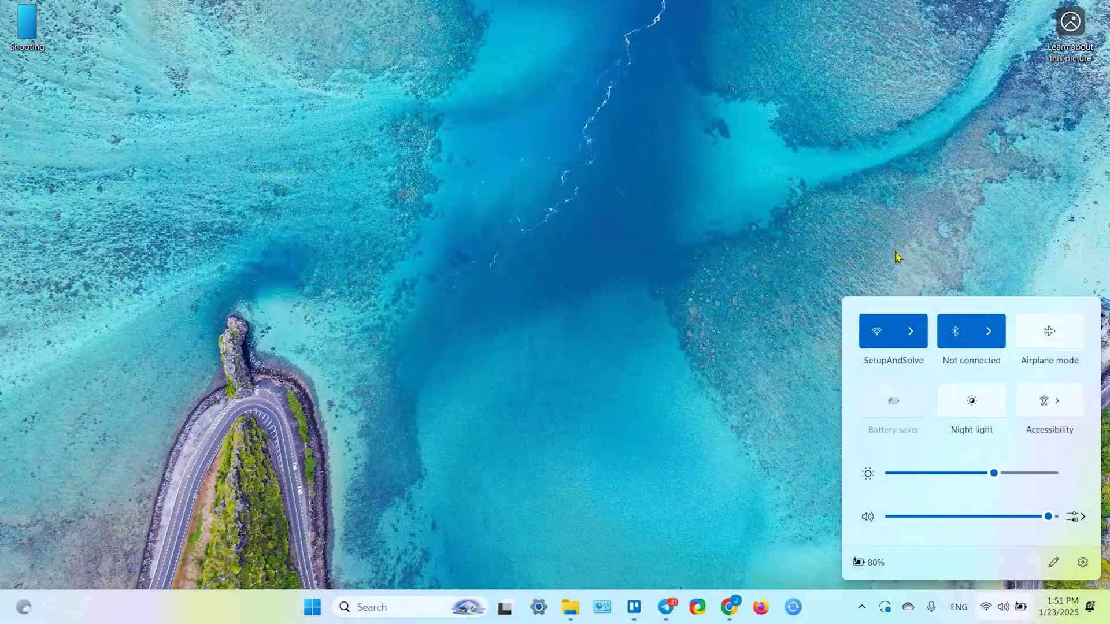
Step: Connect Windows to the open Xiaomi_4B0C_B4F3_5G Wi-Fi network from Quick Settings
left_click(910, 332)
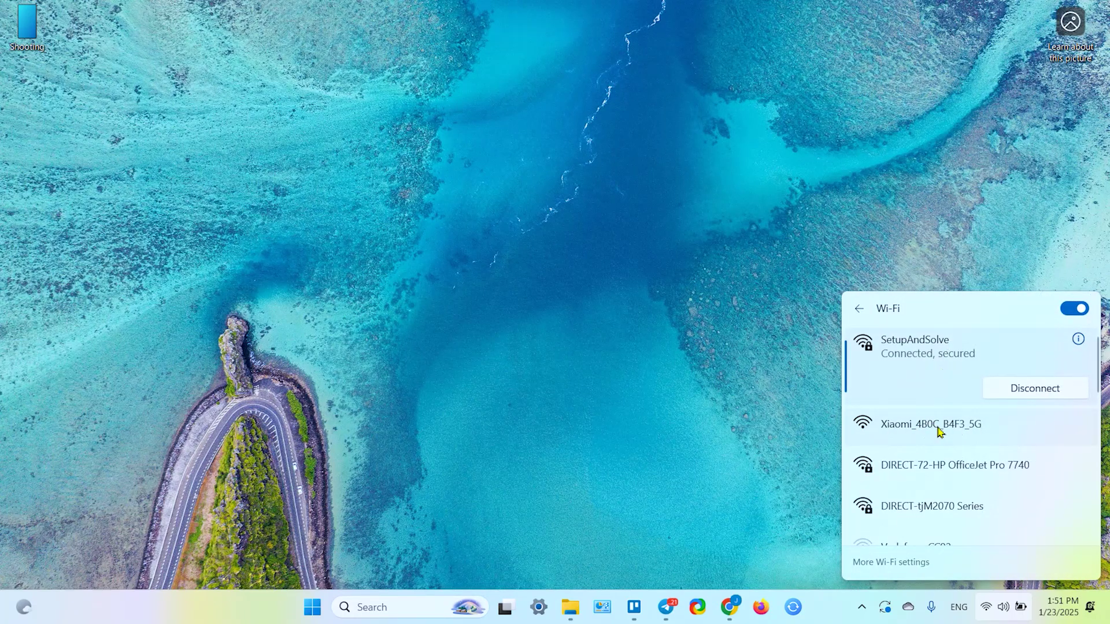
left_click(937, 427)
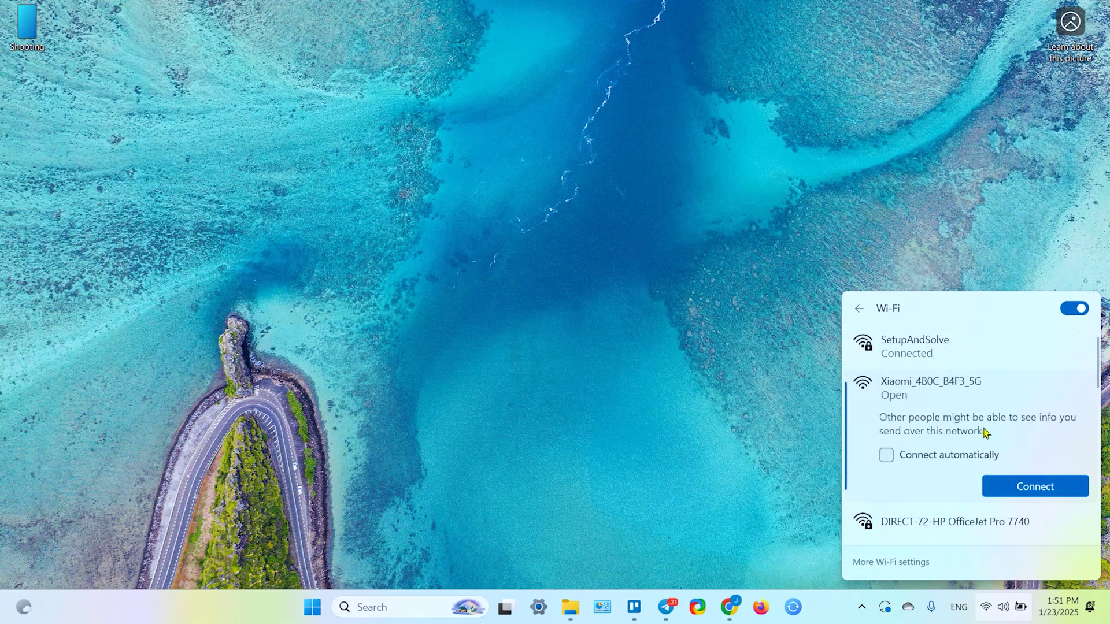
left_click(1034, 488)
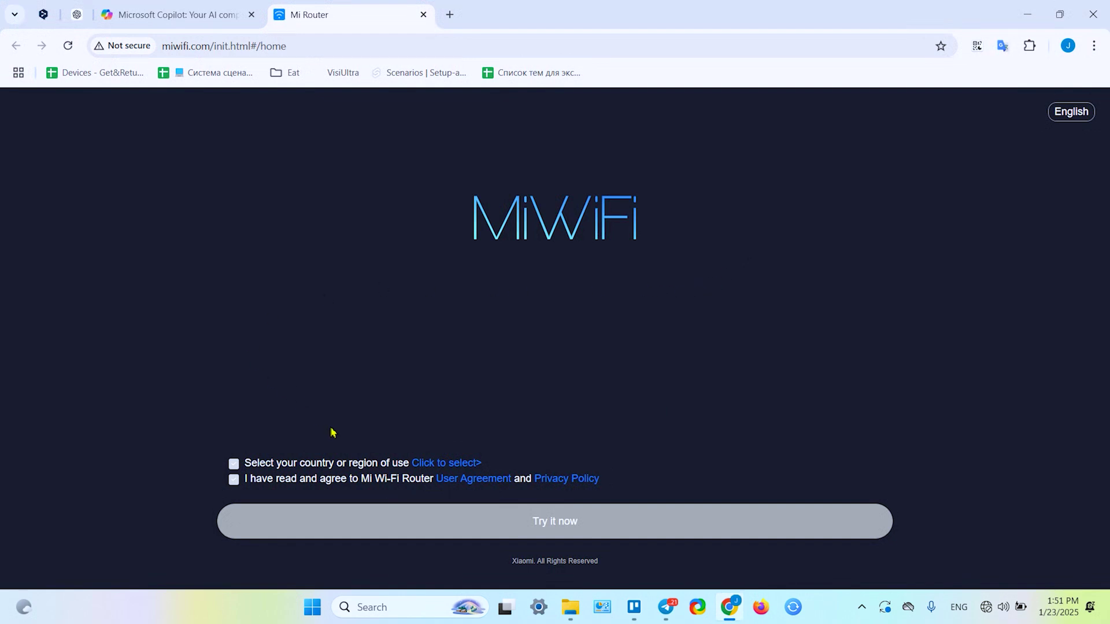
Step: Choose Czech Republic as the region, accept the user agreement, and start router setup
left_click(457, 467)
type("c")
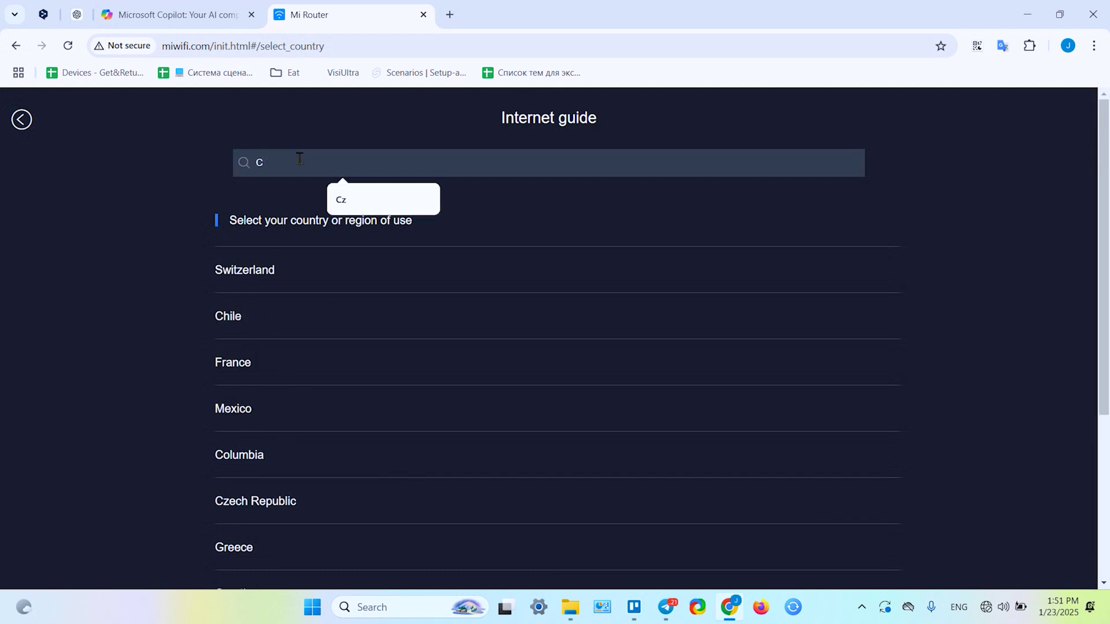
type("z")
left_click(274, 277)
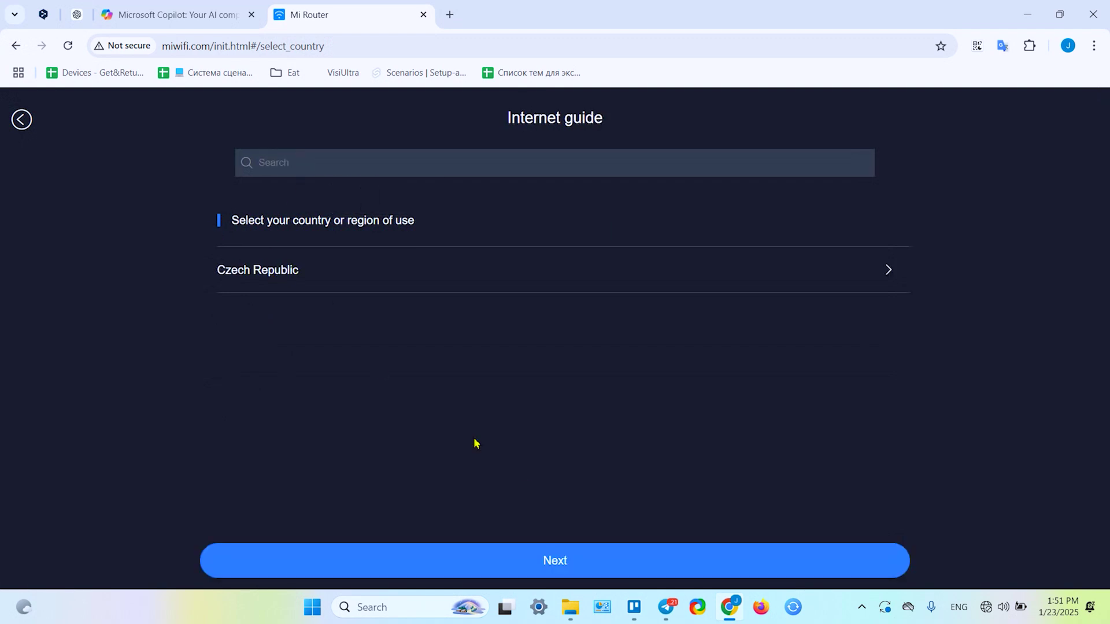
left_click(564, 563)
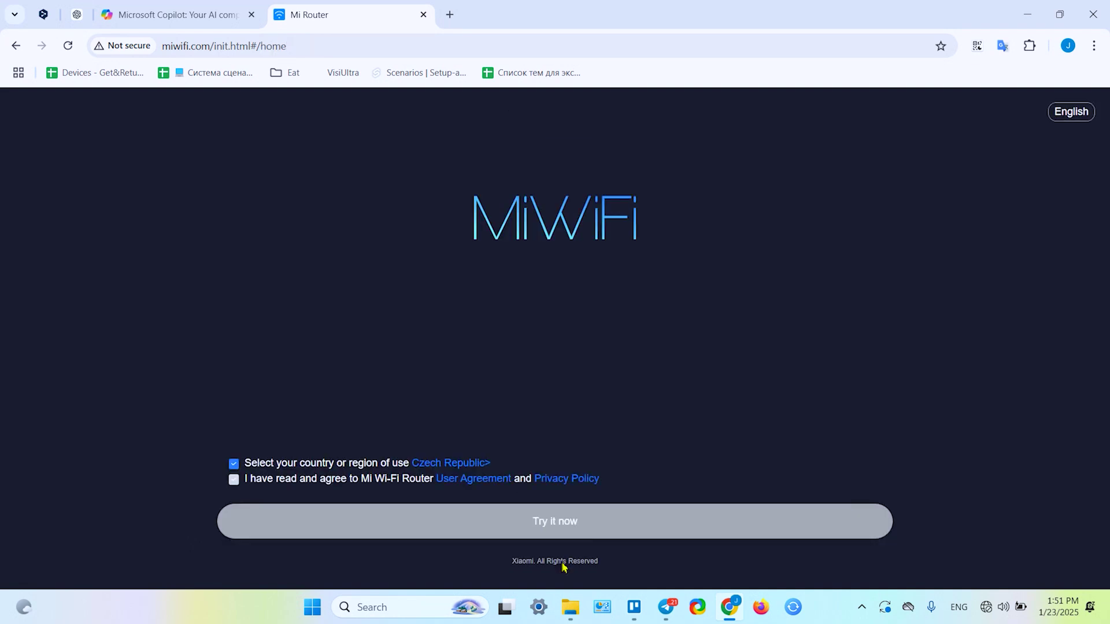
left_click(234, 479)
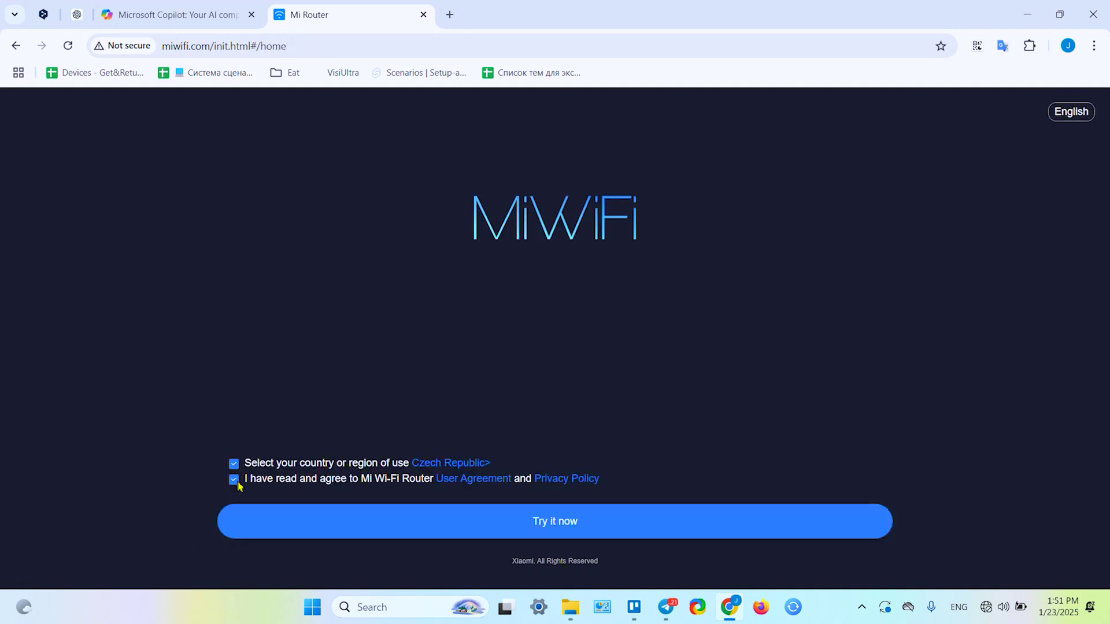
left_click(634, 529)
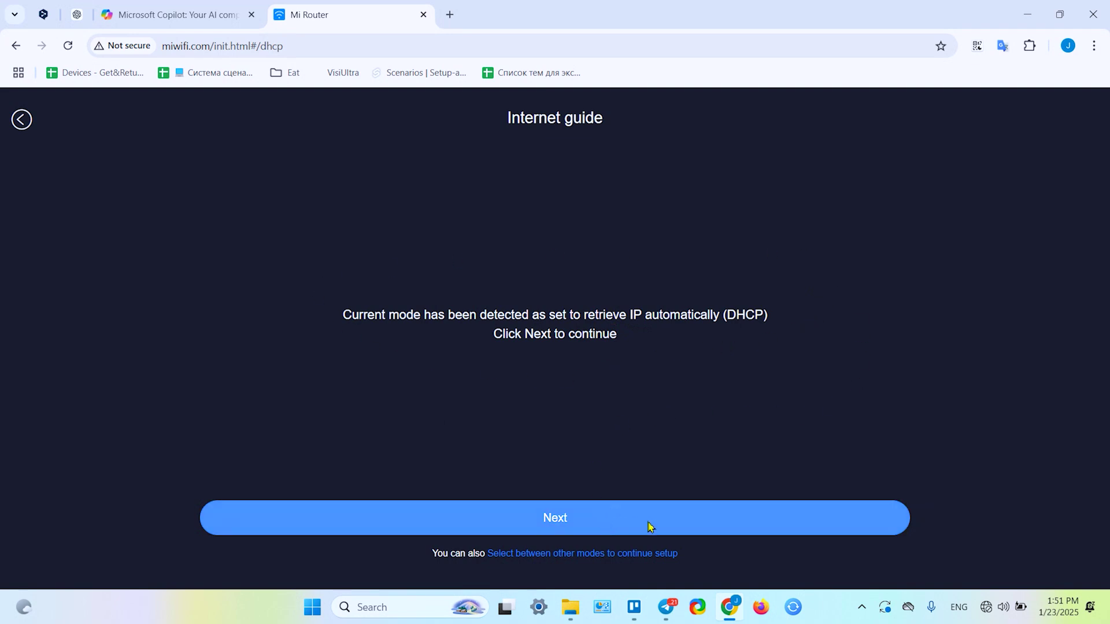
Step: Accept the DHCP mode, enable combined dual-band, and rename the network 'My Good WiFi'
left_click(680, 520)
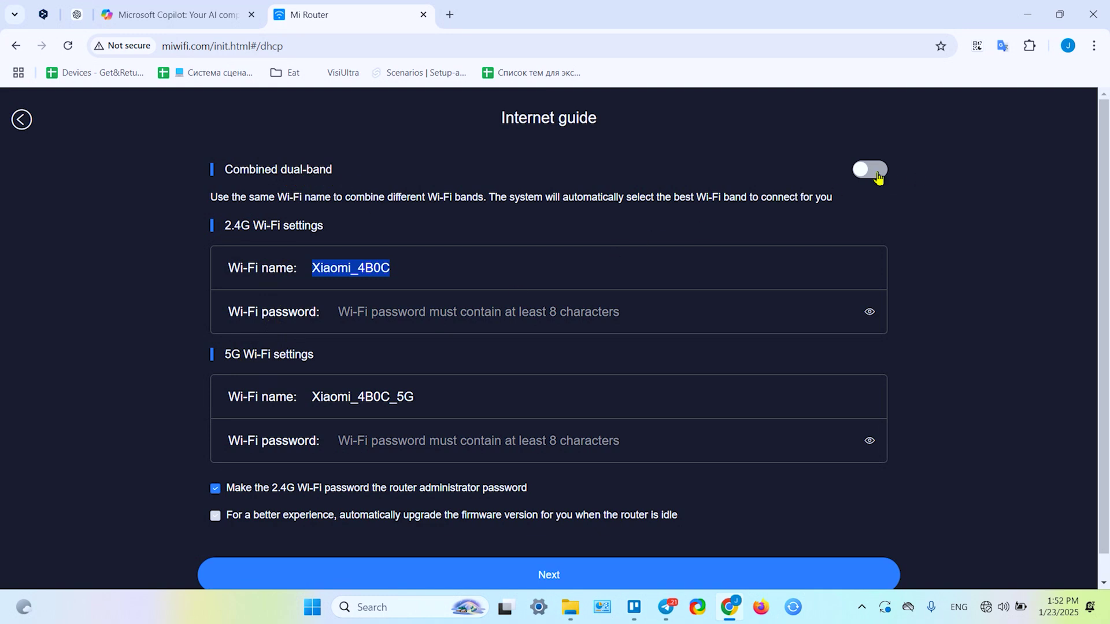
left_click(873, 177)
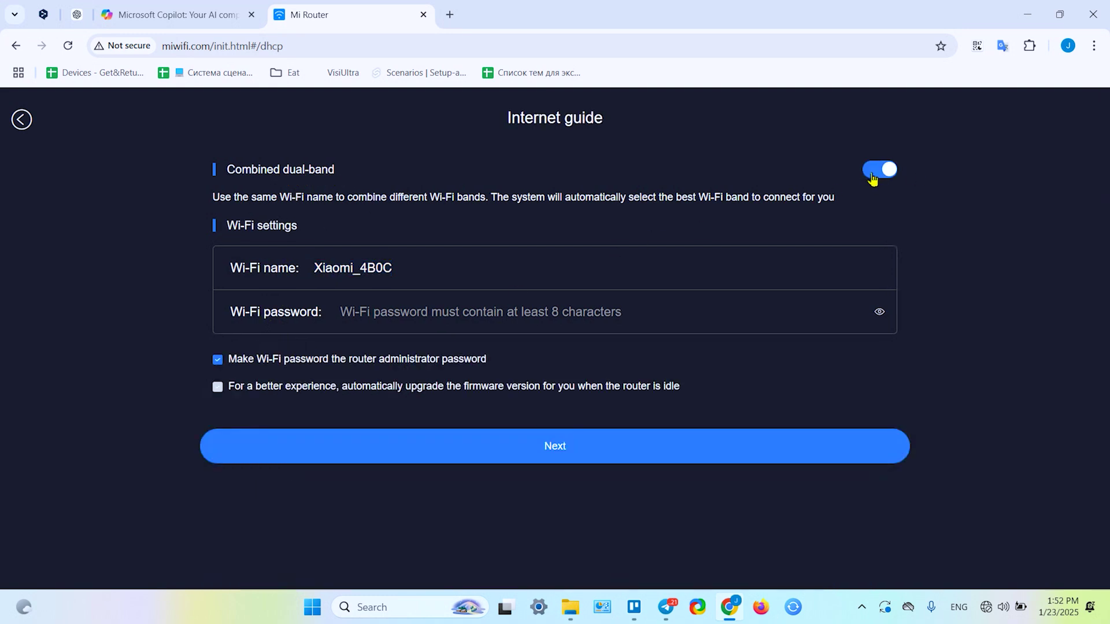
double_click(437, 259)
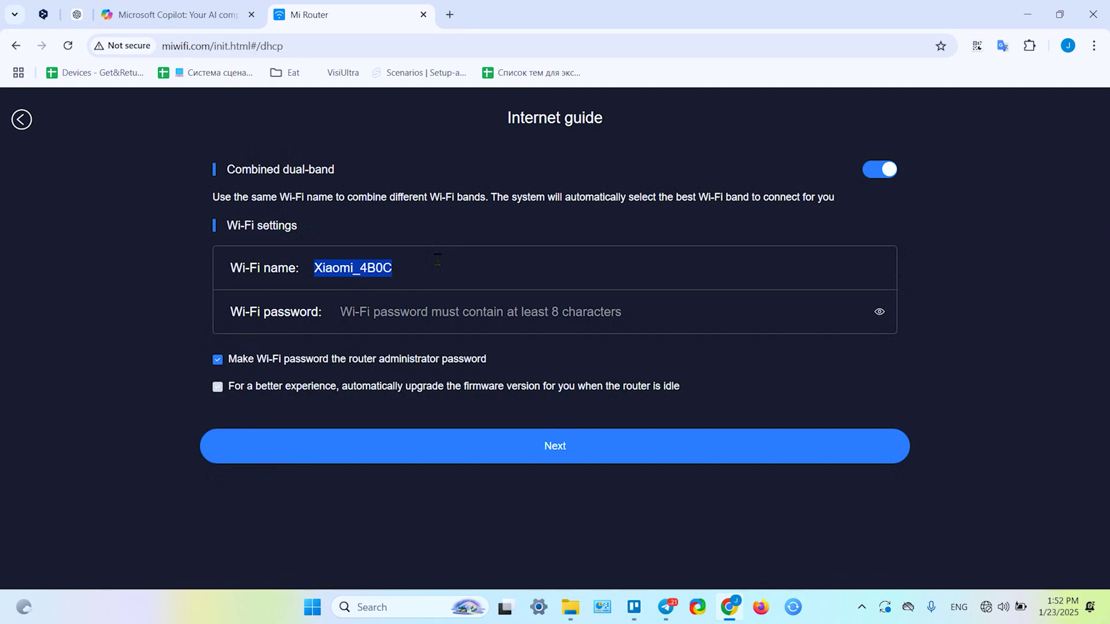
type("My Good ")
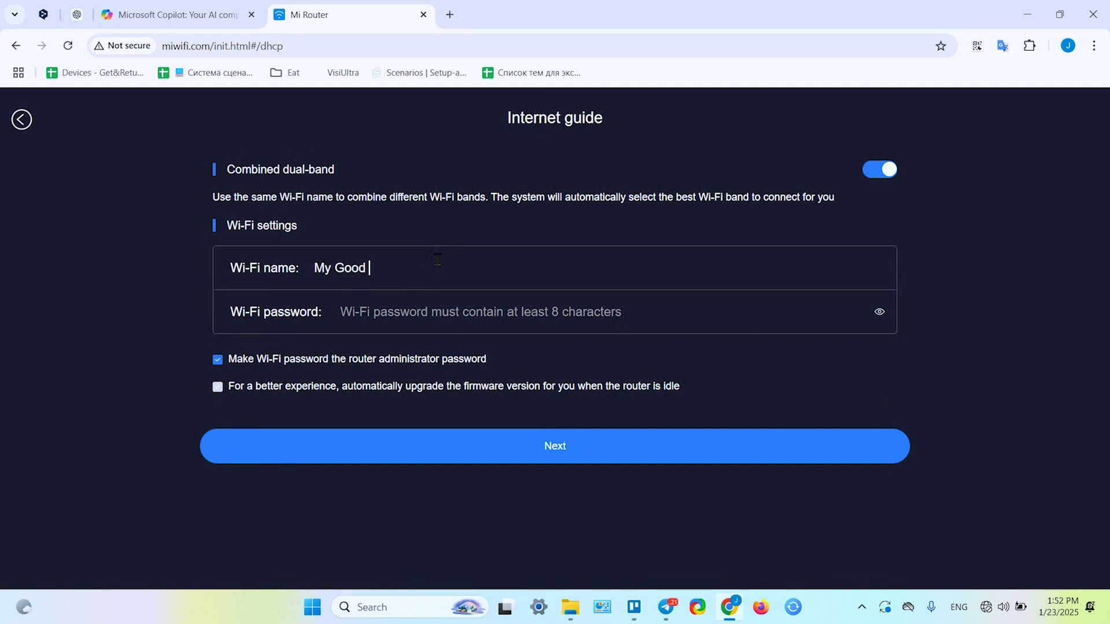
type("WiFi")
Step: Enter the Wi-Fi password and briefly reveal it to verify it
left_click(428, 303)
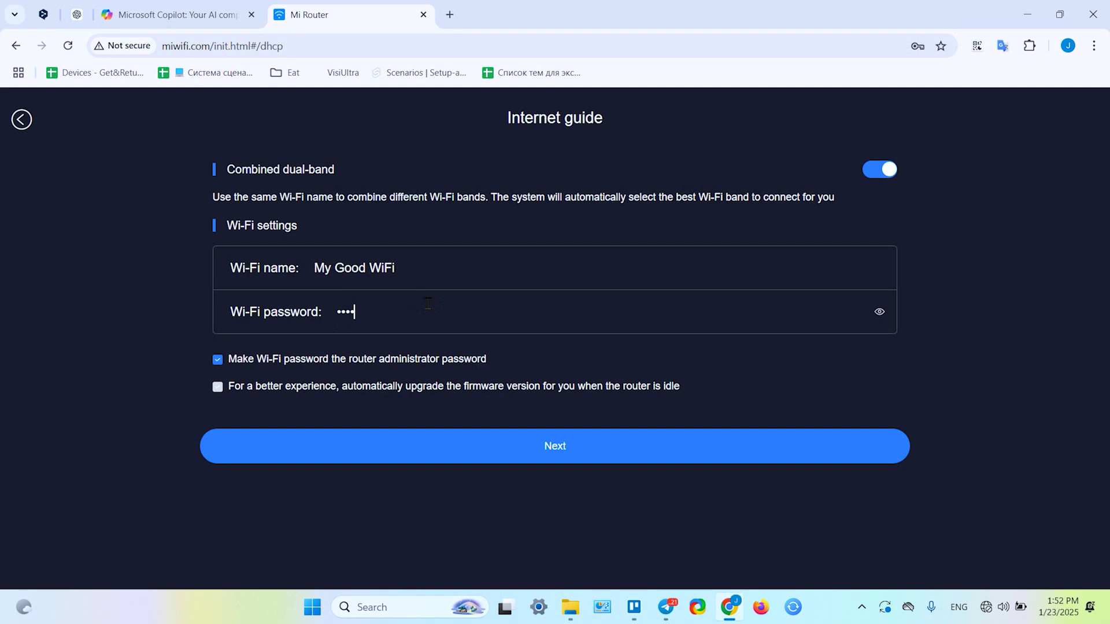
left_click(879, 312)
left_click(879, 313)
left_click(217, 360)
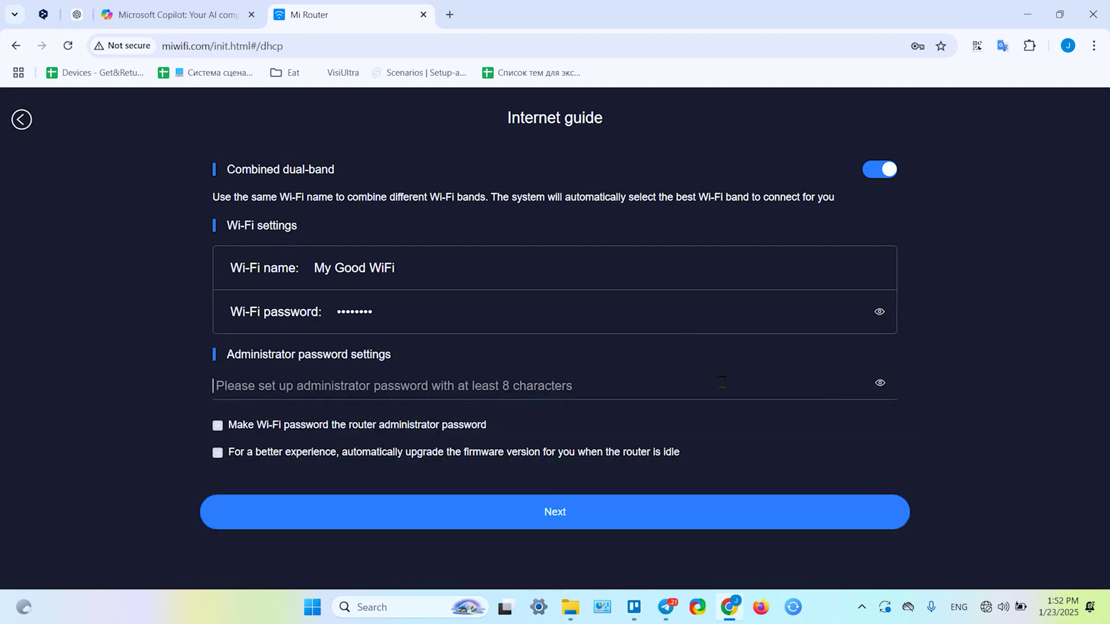
left_click(276, 379)
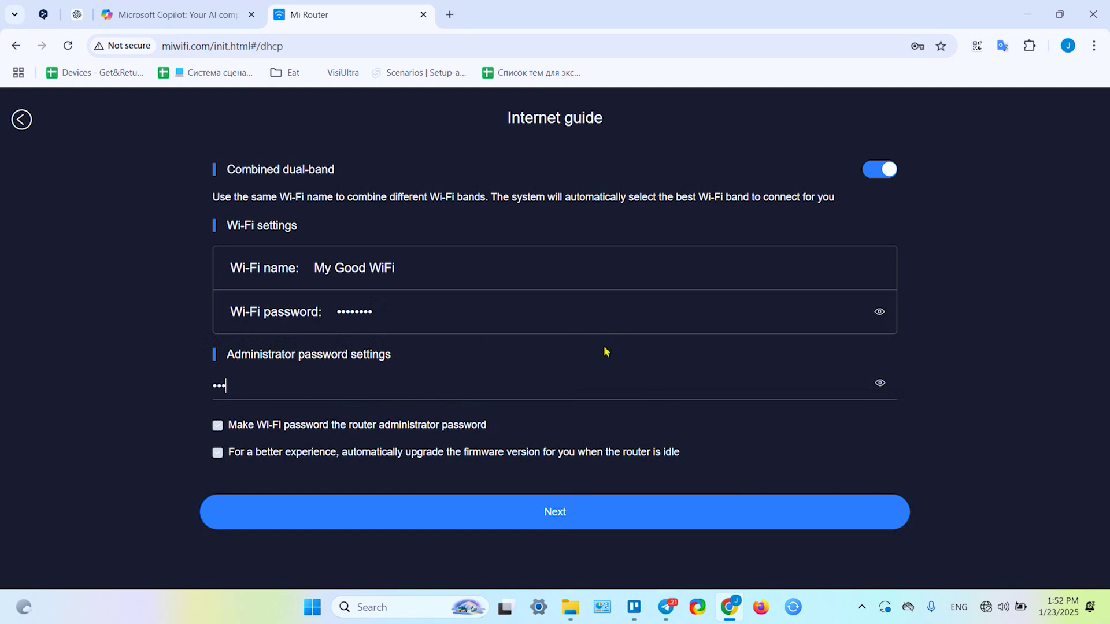
left_click(218, 426)
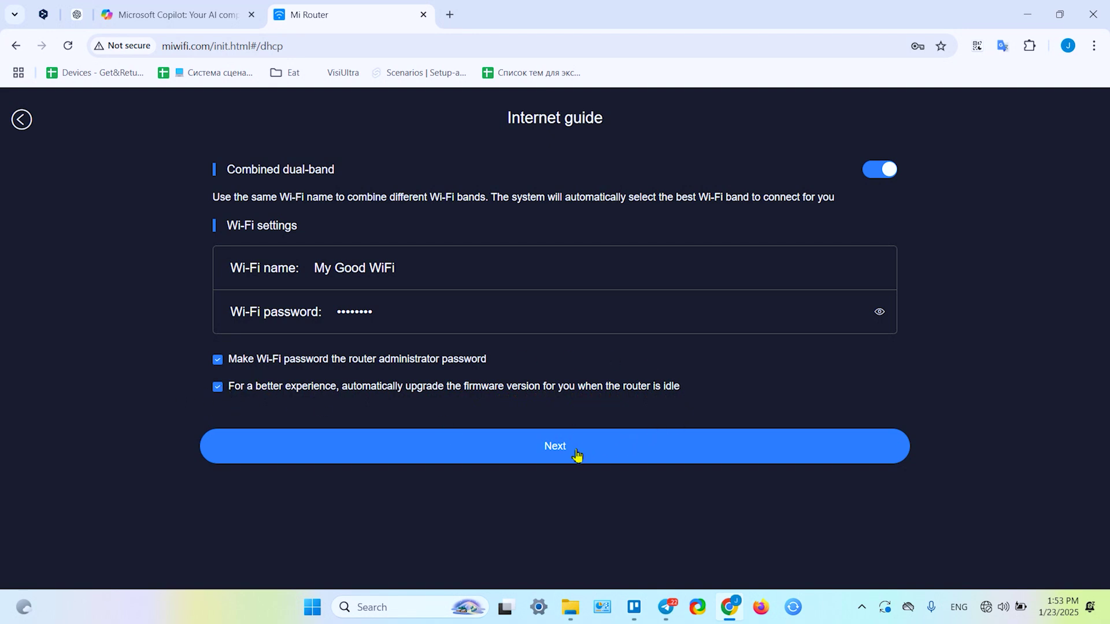
Step: Apply the Wi-Fi settings and decline Chrome's offer to save the password
left_click(594, 454)
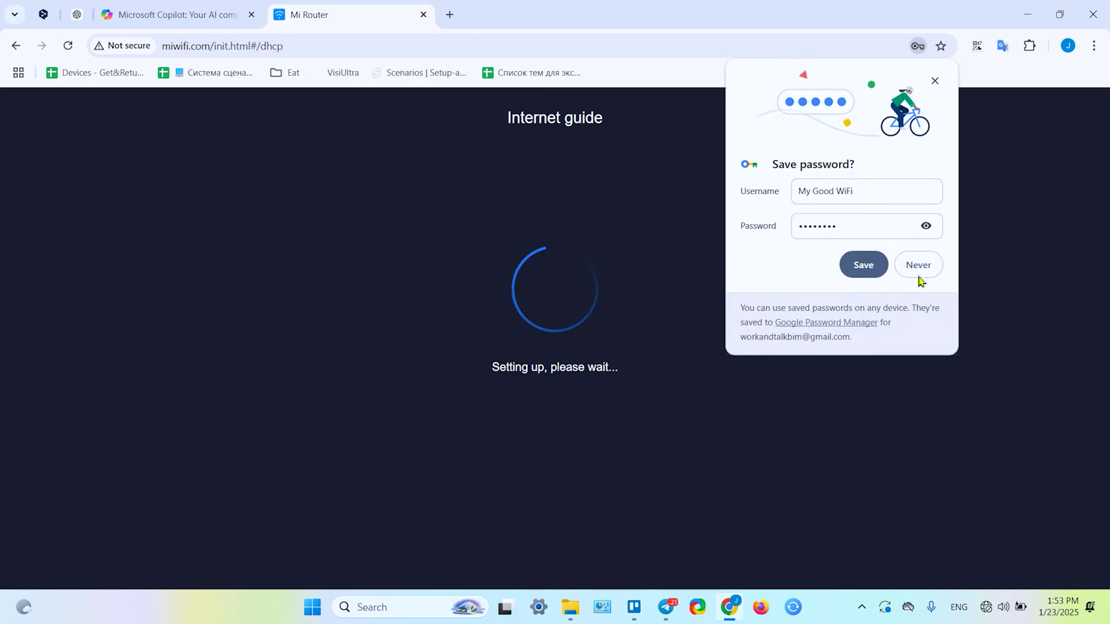
left_click(919, 264)
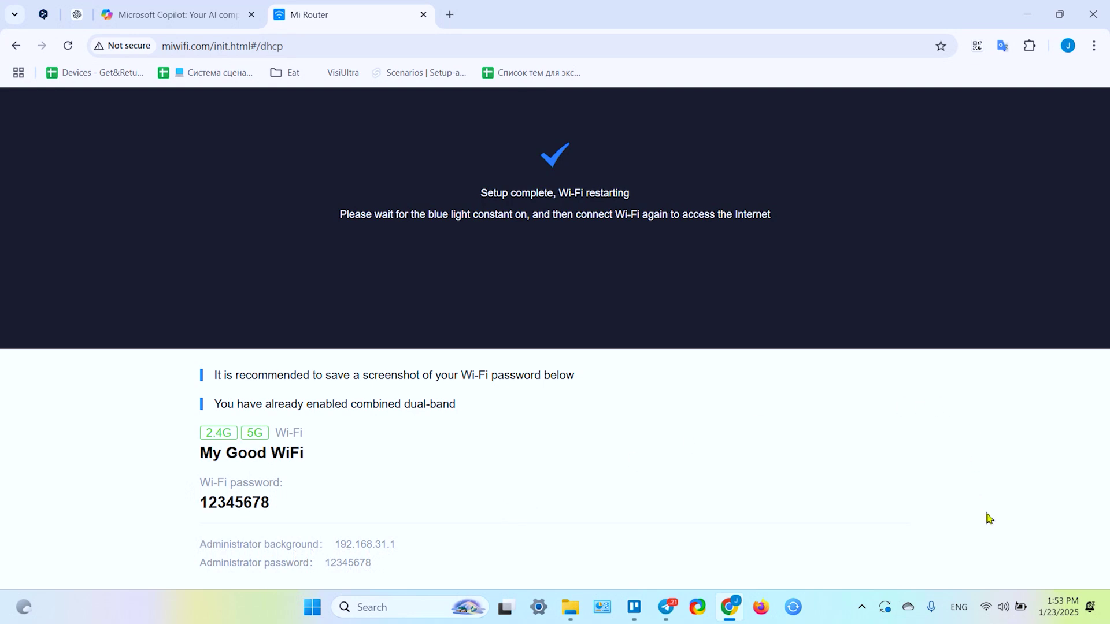
Step: Open the Wi-Fi network list in Quick Settings and scroll through available networks
left_click(989, 607)
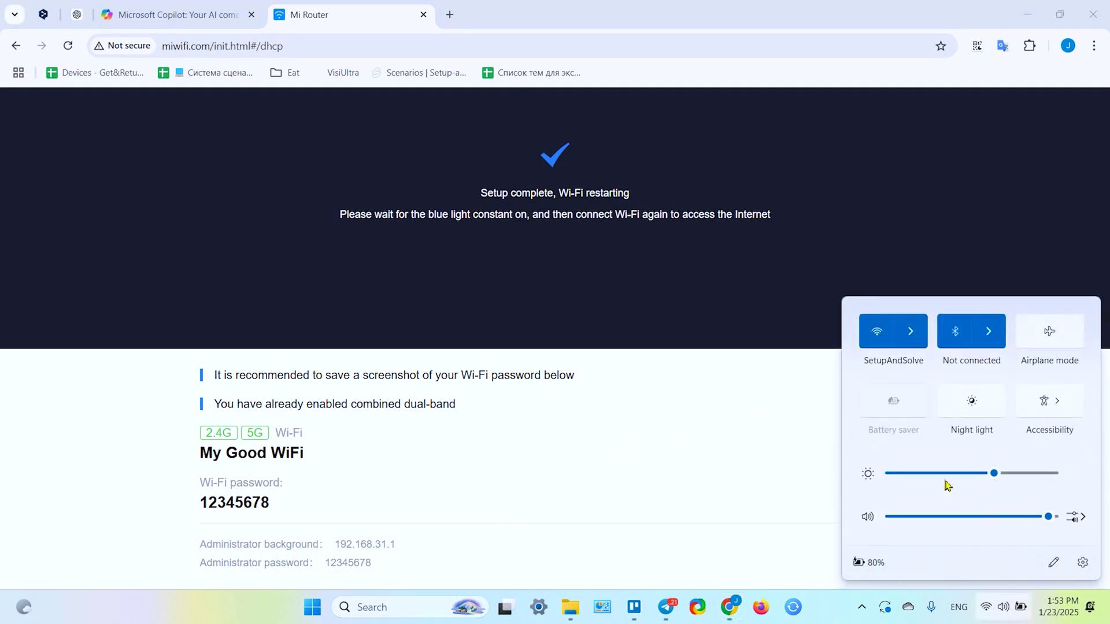
left_click(912, 337)
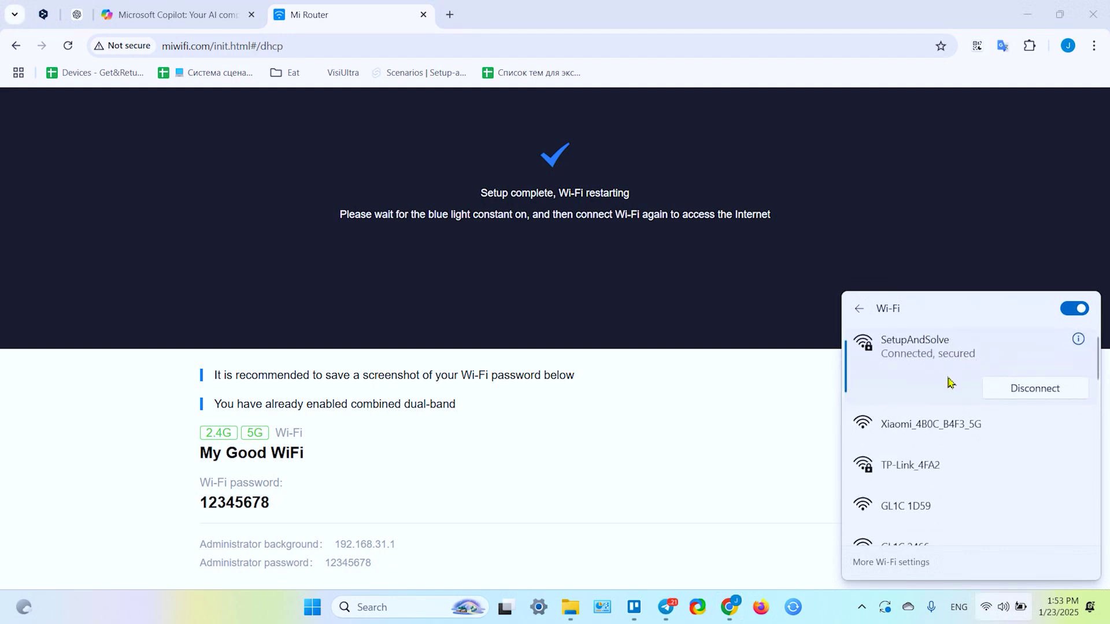
scroll(948, 382, "down", 2)
scroll(949, 382, "down", 1)
scroll(949, 382, "down", 1)
scroll(949, 382, "down", 2)
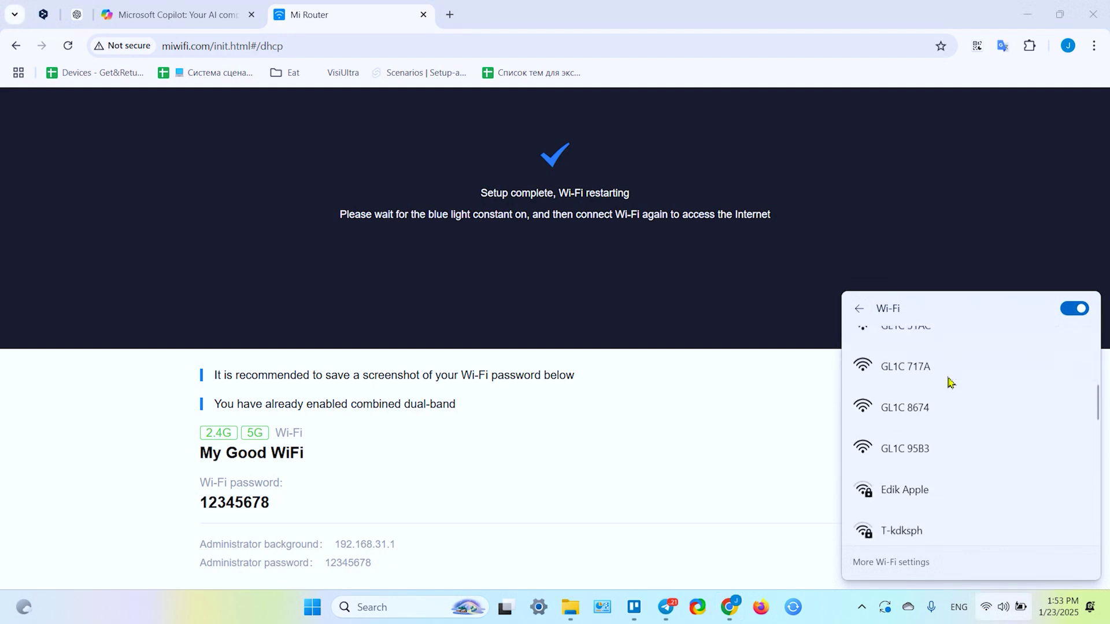
scroll(948, 382, "down", 2)
scroll(951, 381, "down", 2)
scroll(950, 380, "up", 3)
scroll(952, 384, "up", 4)
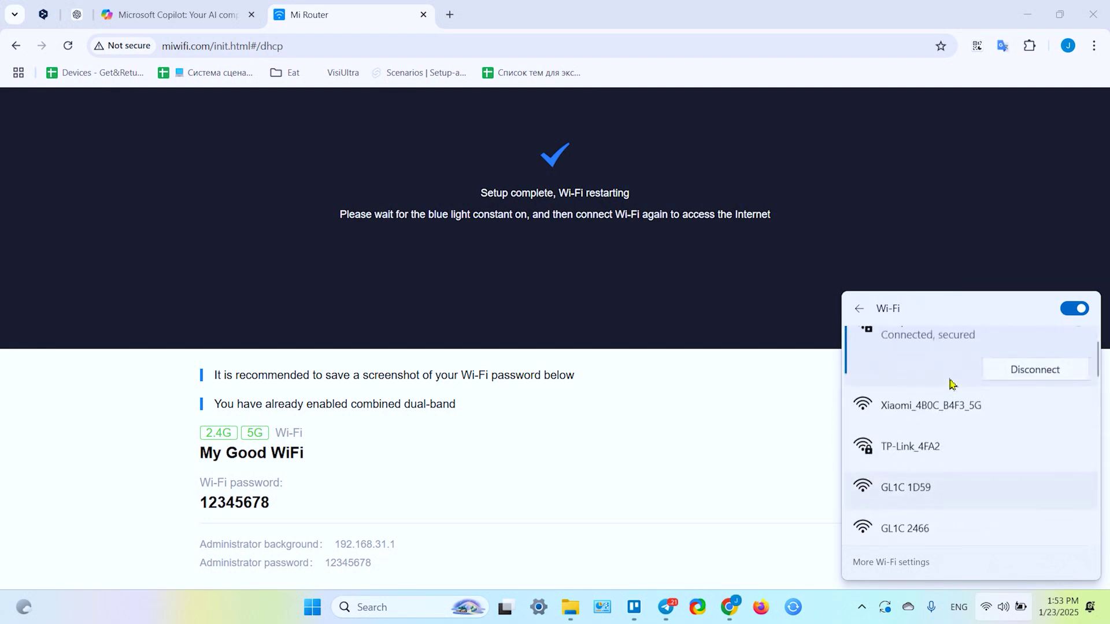
scroll(952, 384, "up", 1)
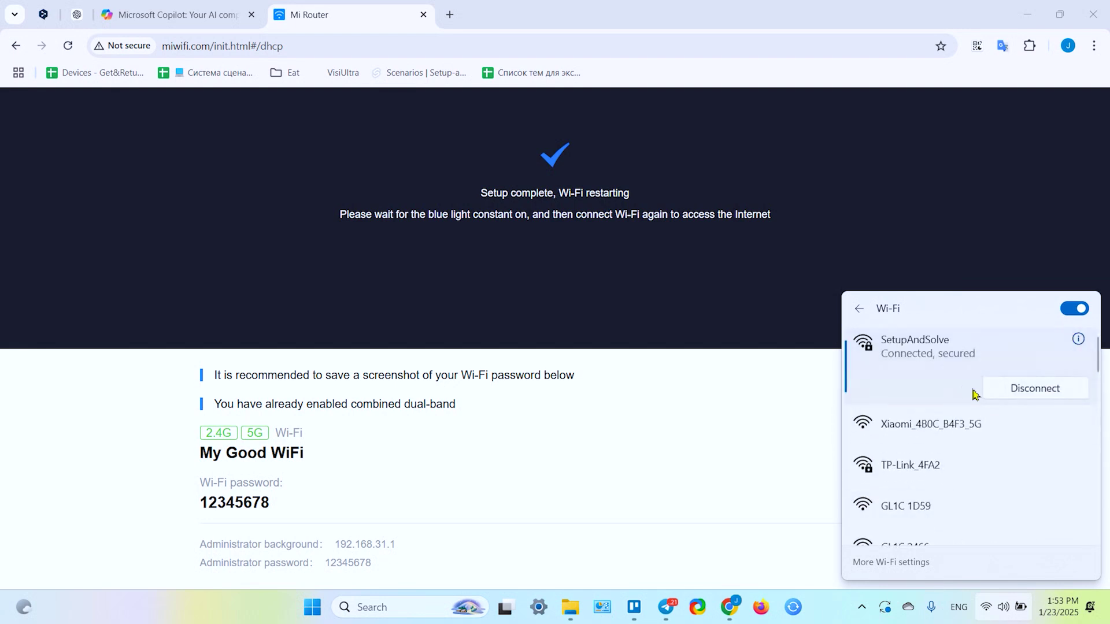
Step: Toggle Wi-Fi off and on, then scan the refreshed network list
left_click(1074, 311)
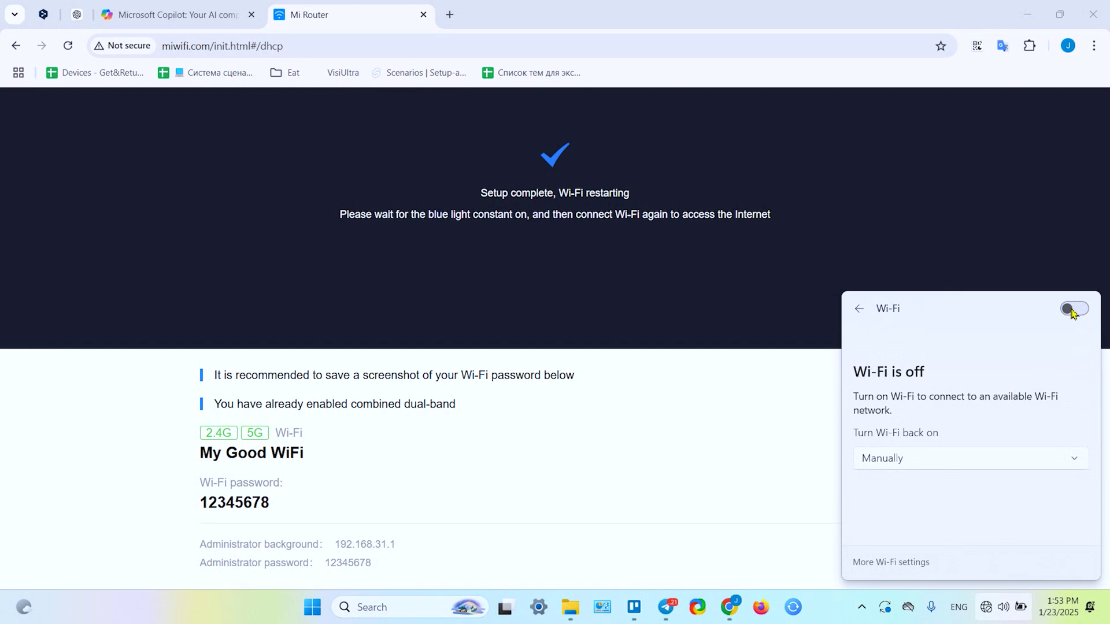
left_click(1069, 311)
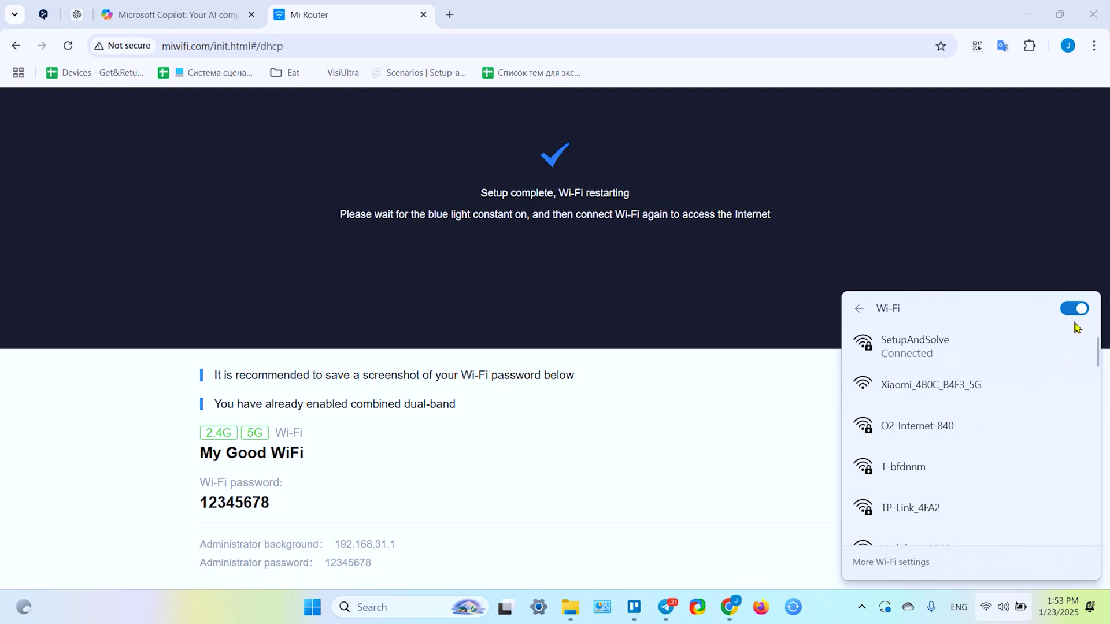
scroll(968, 424, "down", 3)
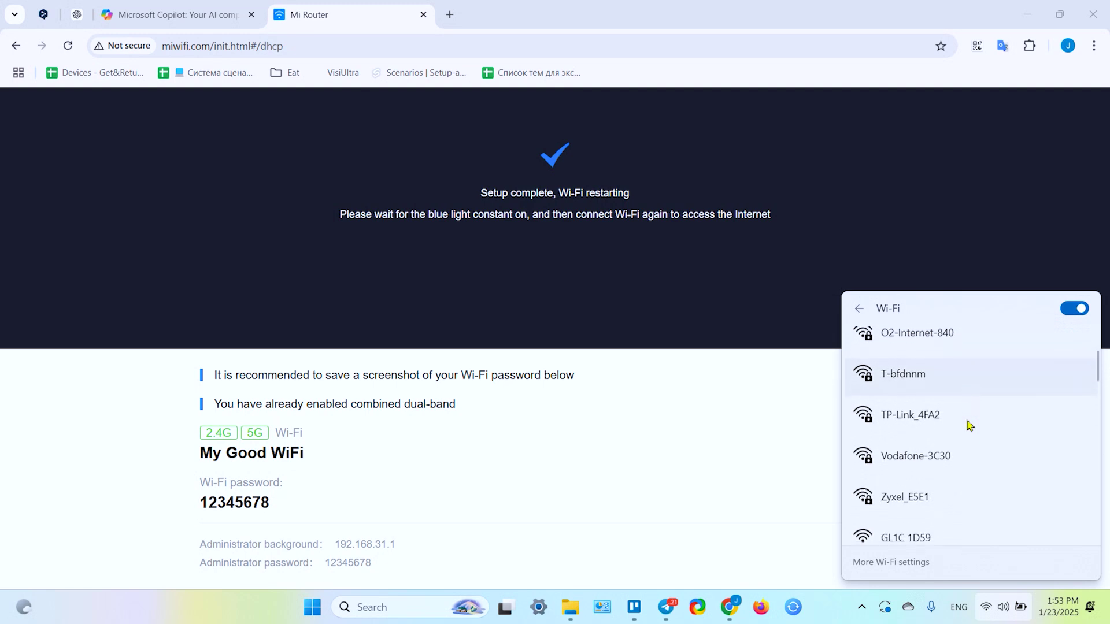
scroll(968, 425, "down", 3)
scroll(968, 425, "down", 2)
scroll(969, 425, "down", 2)
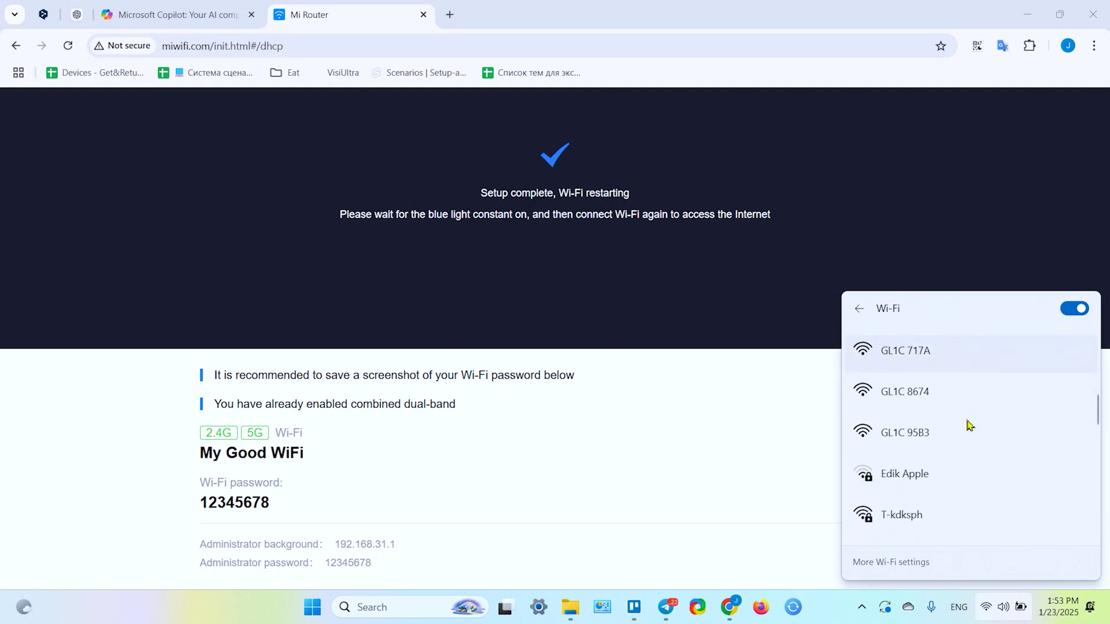
scroll(969, 425, "up", 5)
scroll(970, 426, "up", 3)
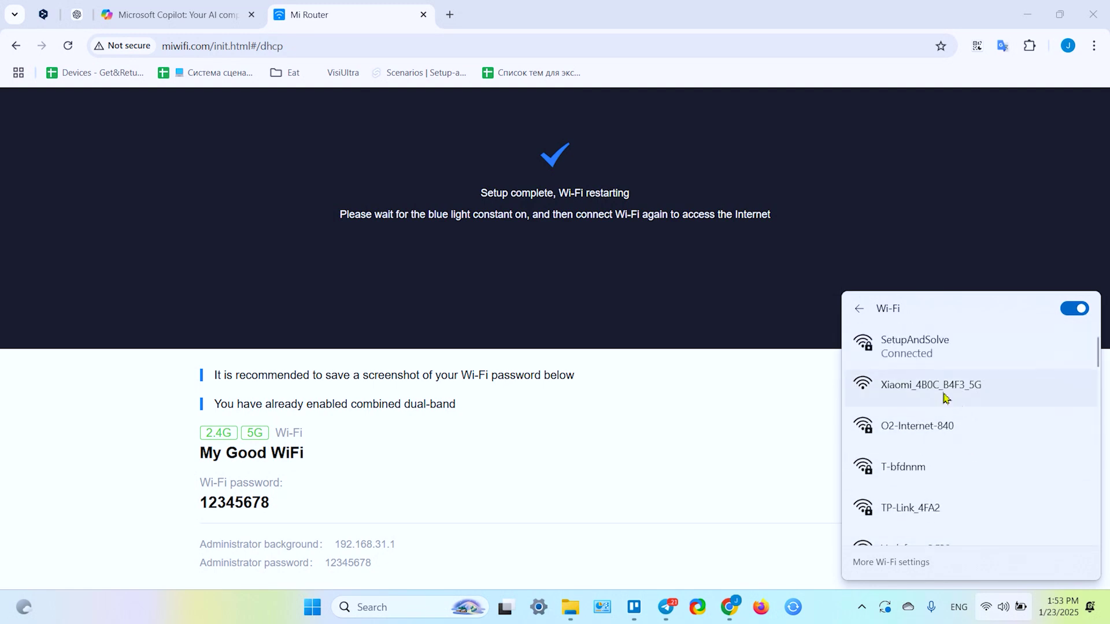
Step: Restart Wi-Fi again and scroll the list until My Good WiFi appears
left_click(1079, 312)
left_click(1073, 311)
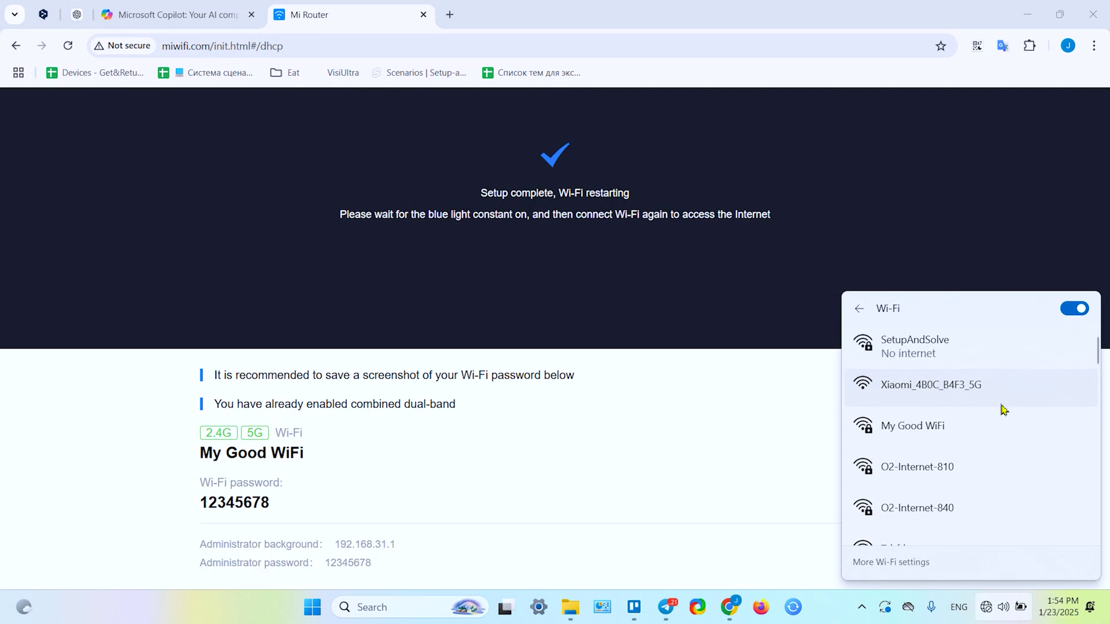
scroll(1002, 412, "down", 1)
scroll(1002, 411, "down", 1)
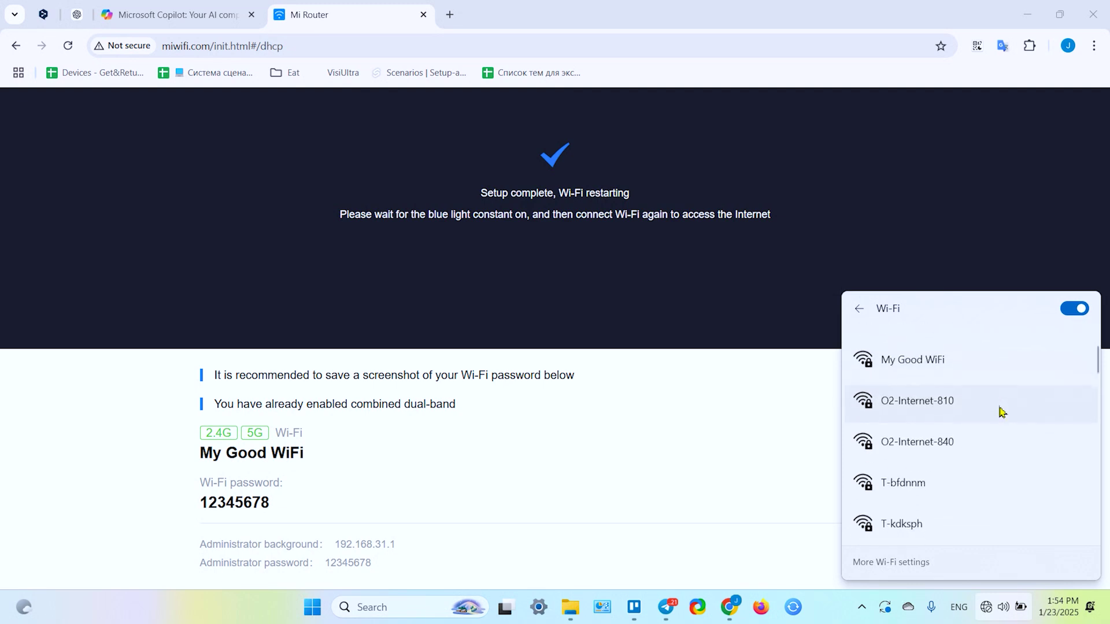
scroll(1002, 411, "down", 1)
scroll(1002, 411, "down", 2)
scroll(1001, 411, "down", 2)
scroll(1002, 411, "down", 2)
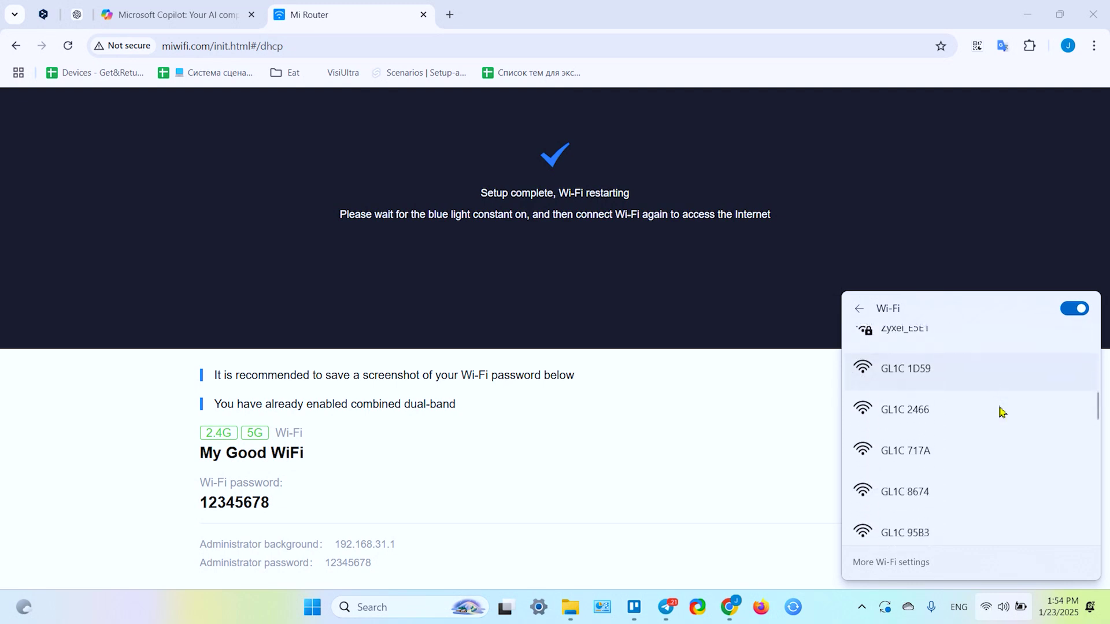
scroll(1002, 411, "down", 2)
scroll(1001, 411, "down", 2)
scroll(1002, 411, "down", 1)
scroll(1002, 411, "down", 2)
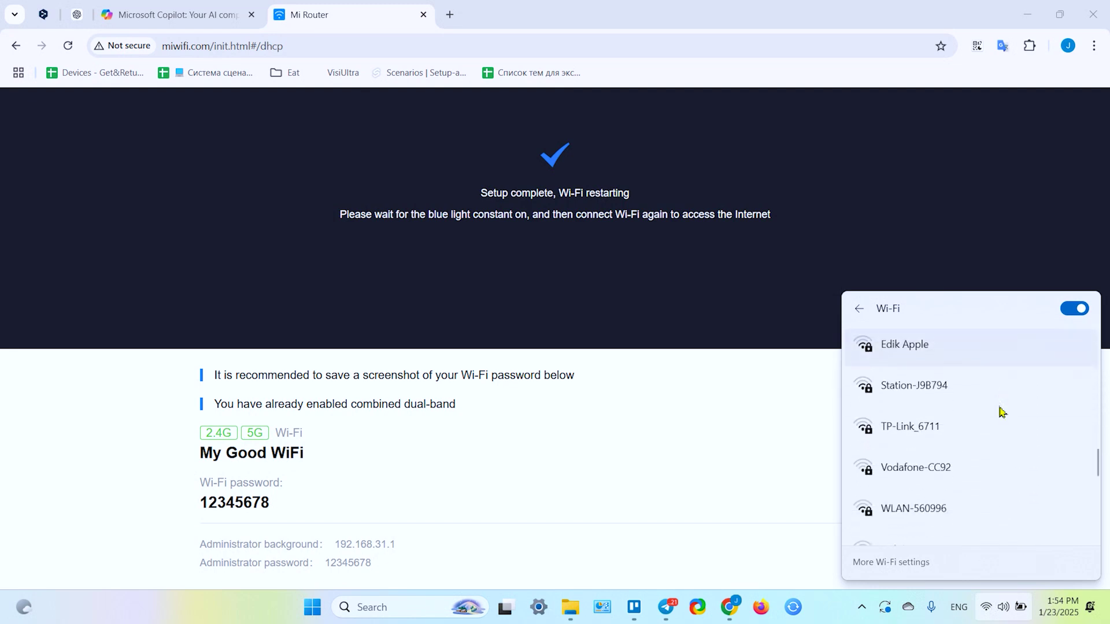
scroll(1001, 411, "down", 2)
scroll(1002, 412, "up", 3)
scroll(1002, 411, "up", 3)
scroll(1002, 412, "up", 3)
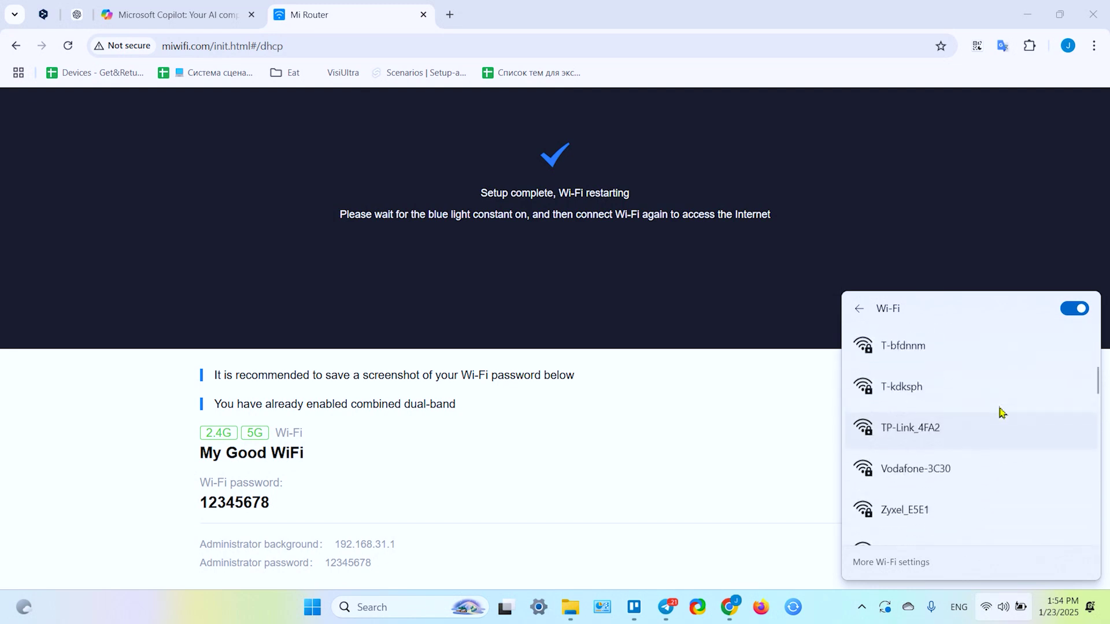
scroll(1001, 411, "up", 3)
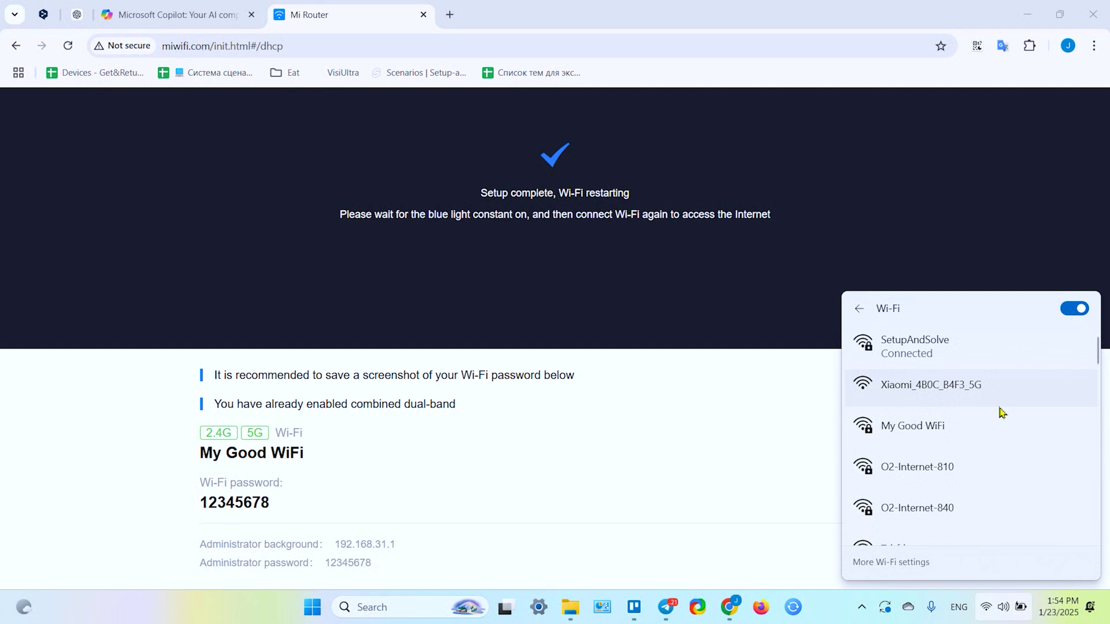
left_click(936, 430)
left_click(1035, 491)
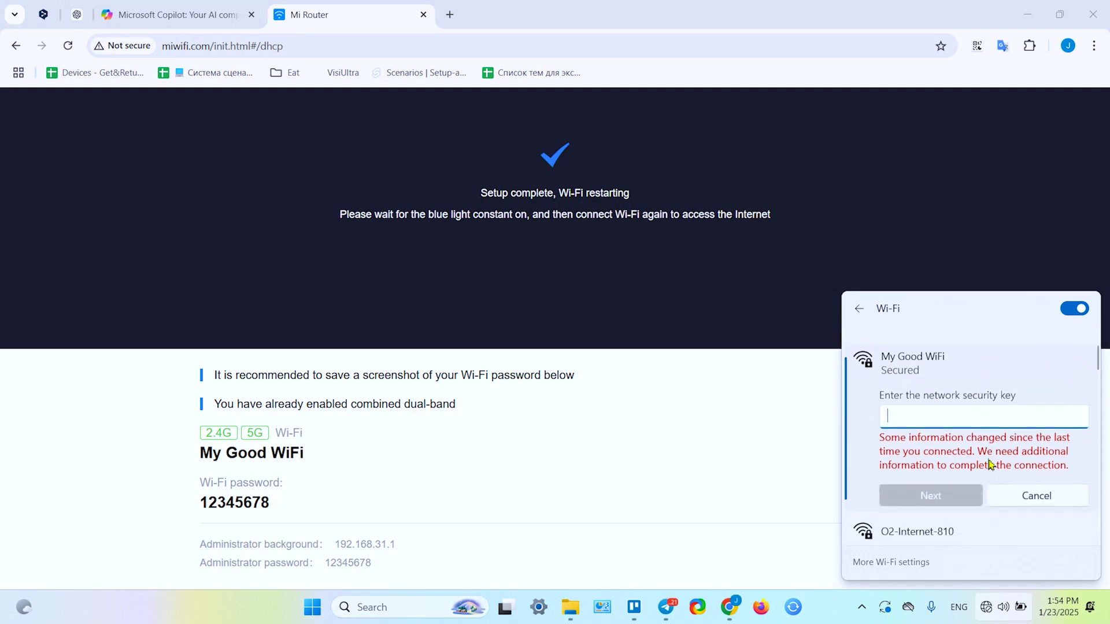
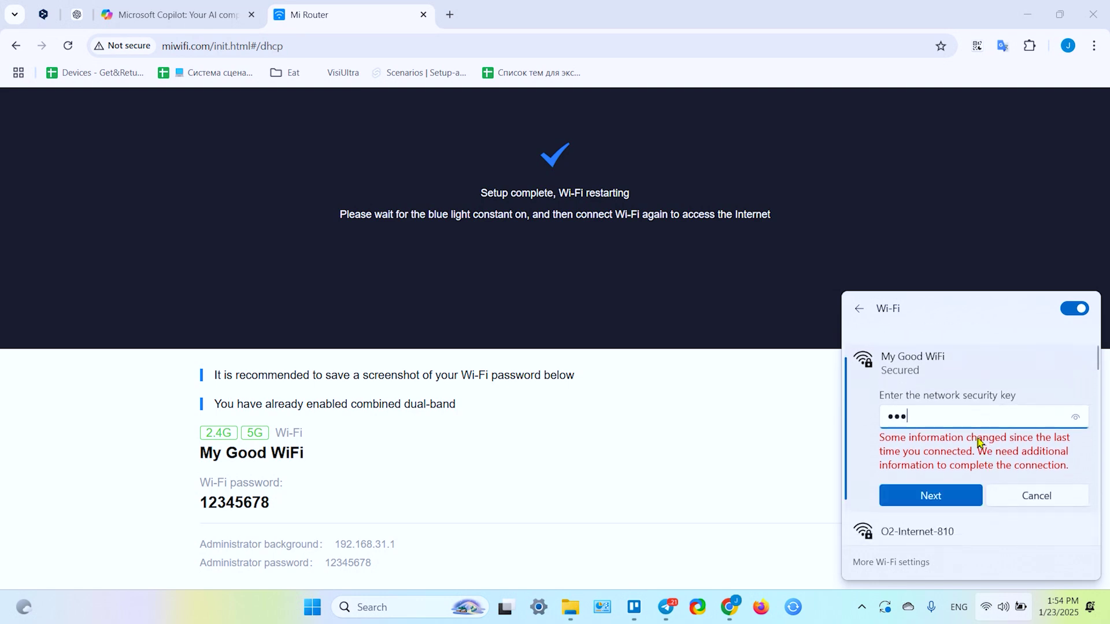
left_click(1075, 417)
key("BackSpace")
key("BackSpace")
key("BackSpace")
left_click(943, 502)
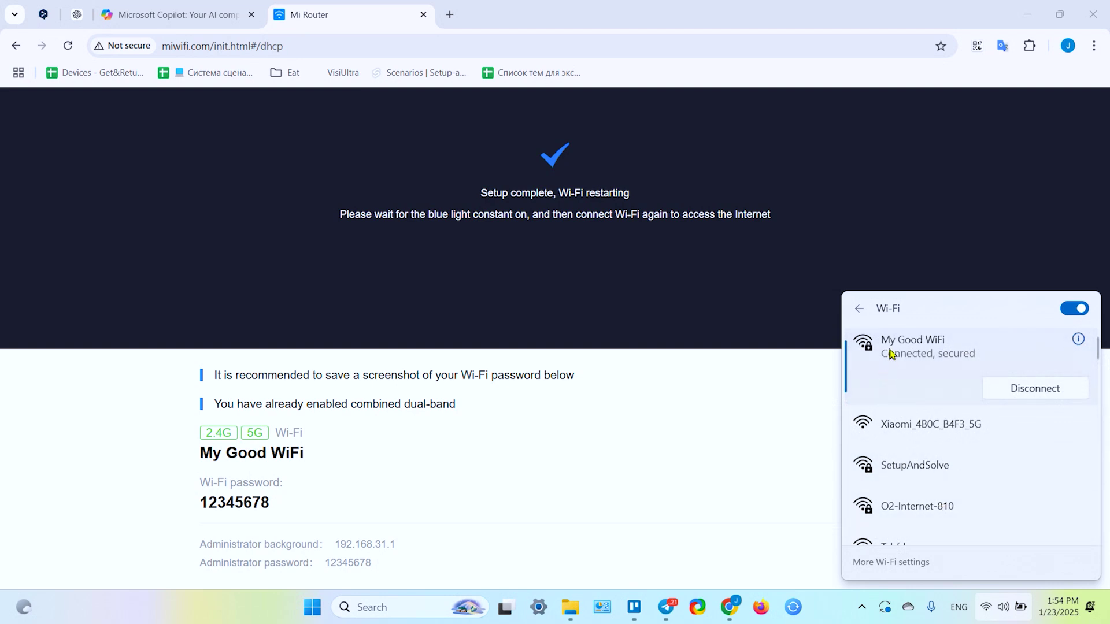
left_click(735, 417)
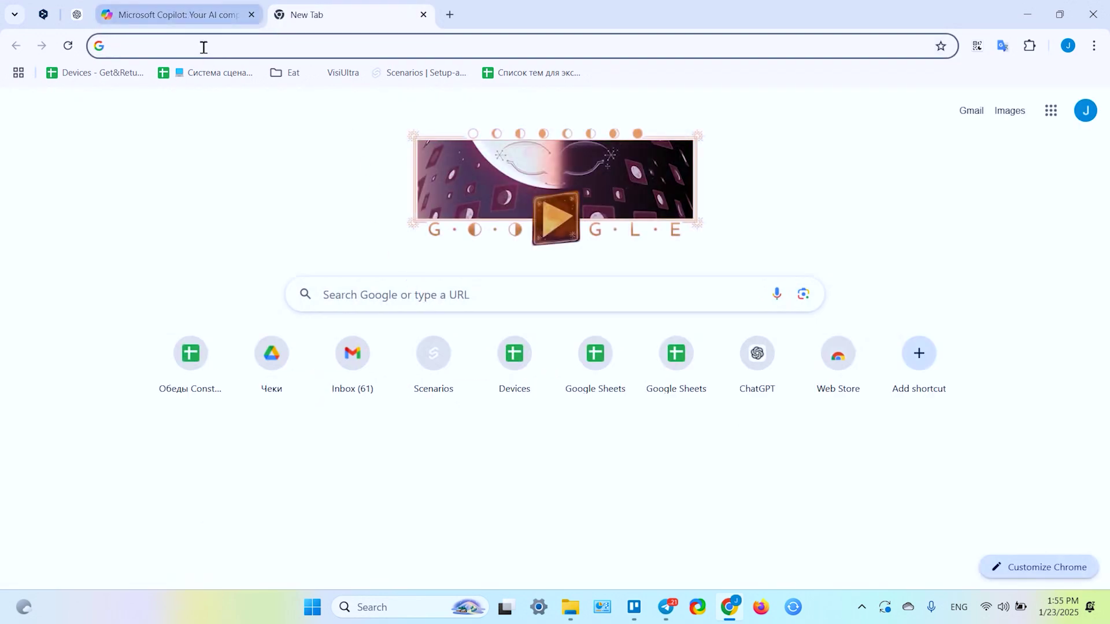
Step: Navigate Chrome to the router admin address 192.168.31.1
left_click(206, 46)
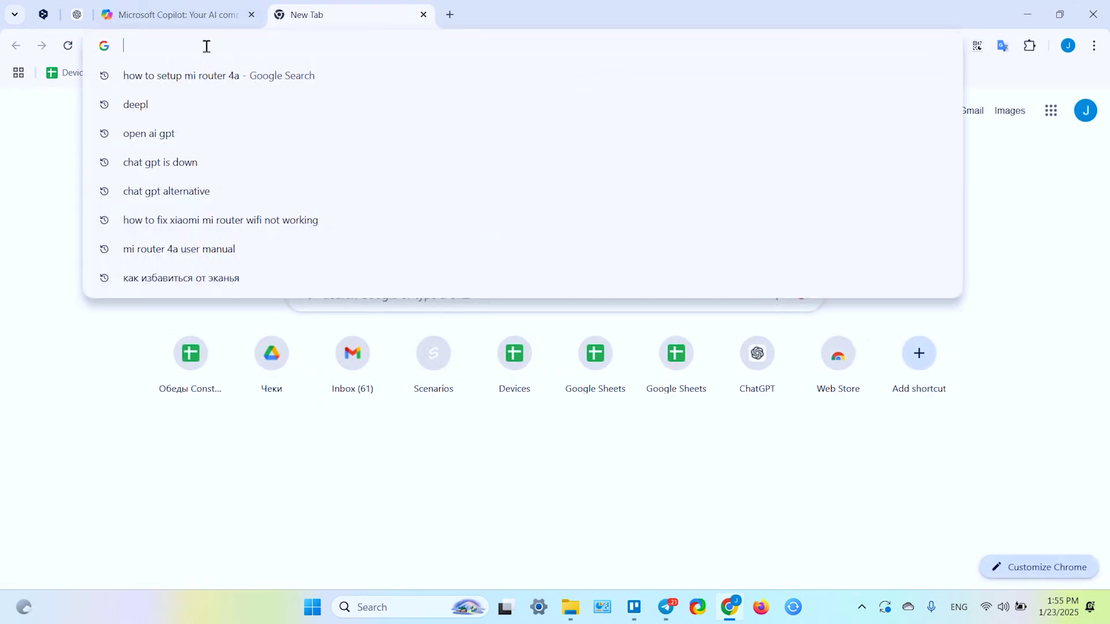
type("1")
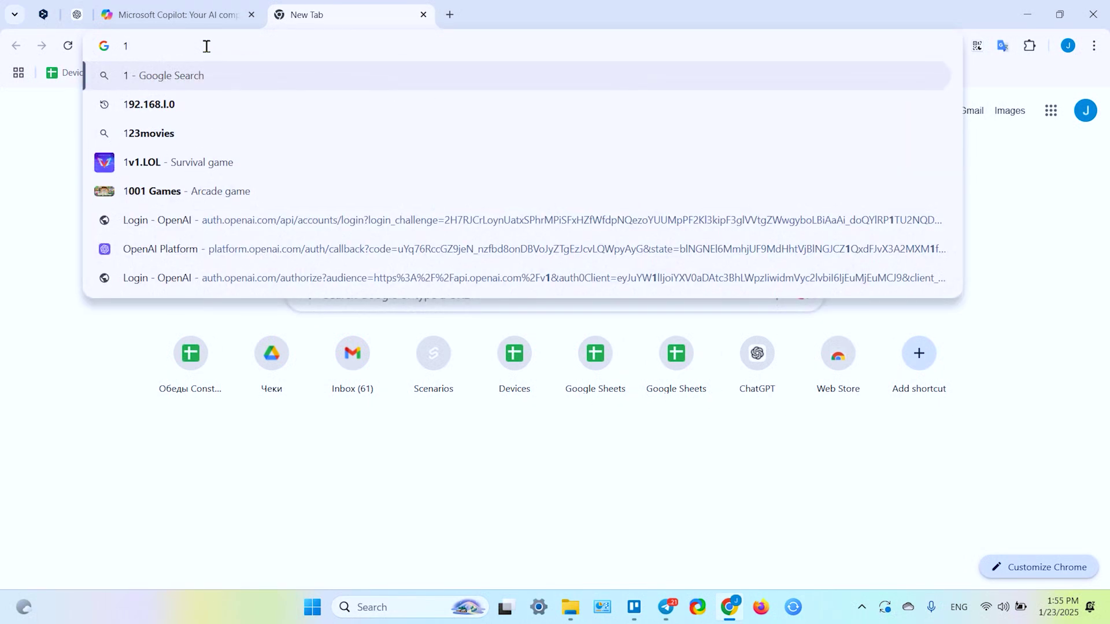
type("92")
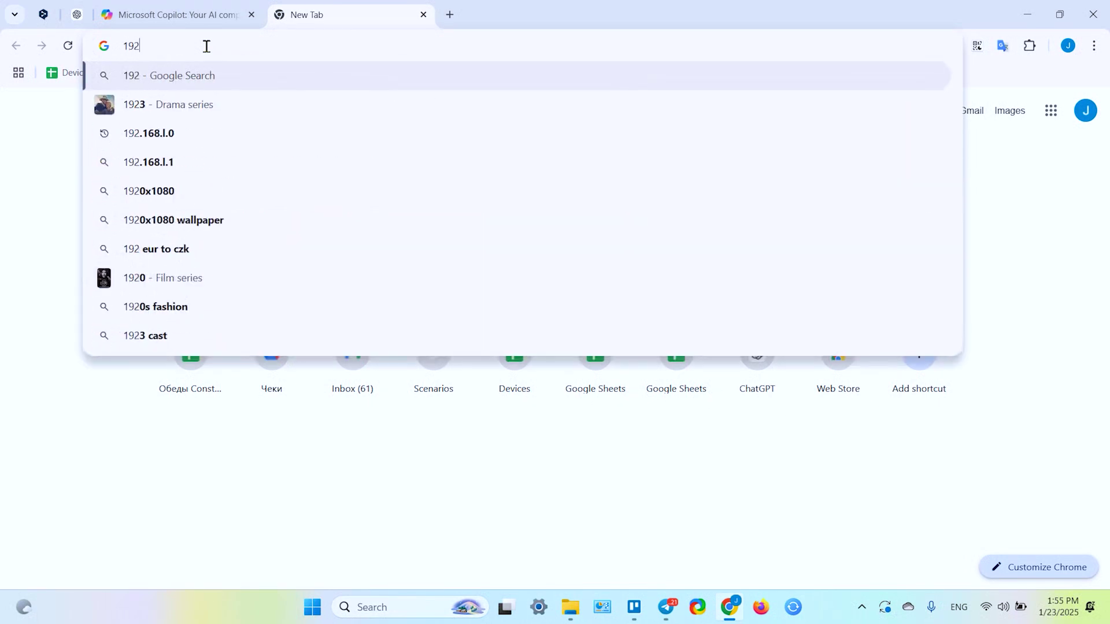
type(".")
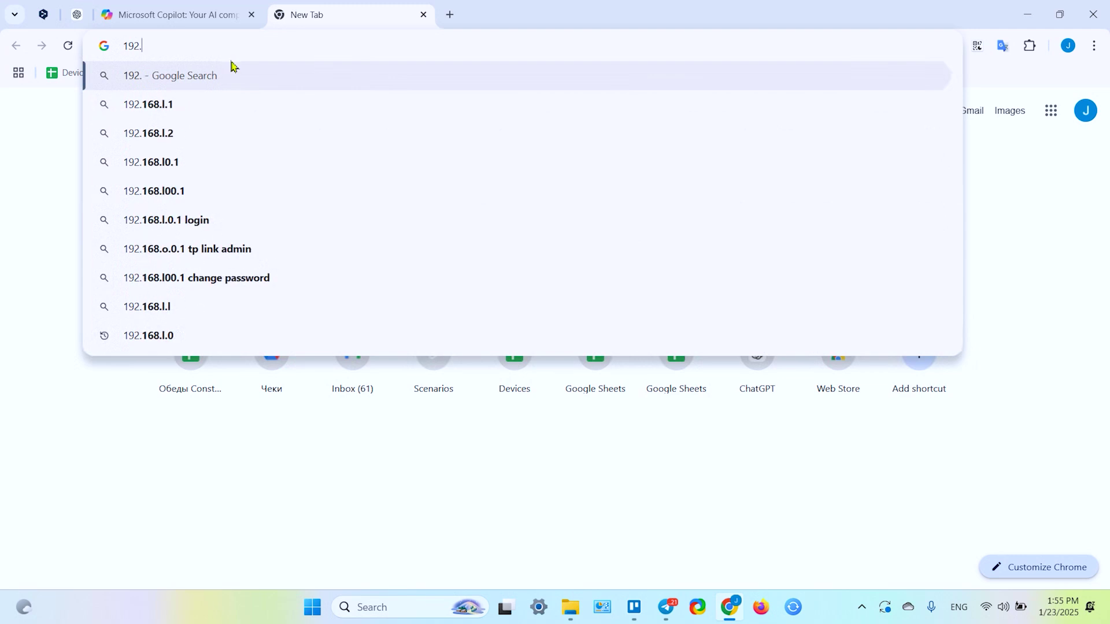
type("16")
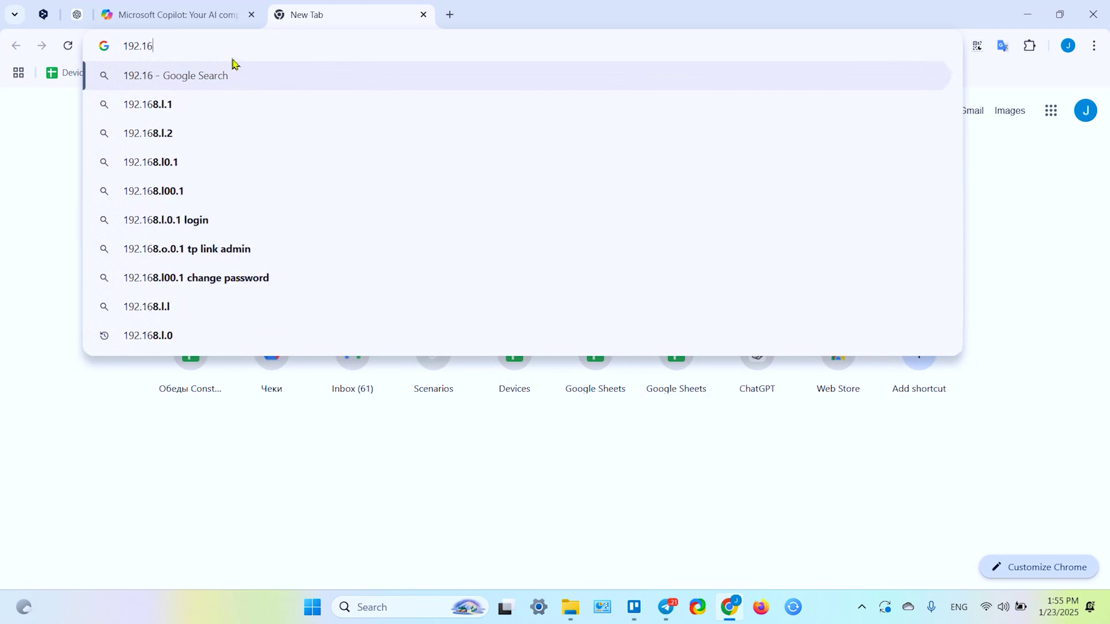
type("8.31")
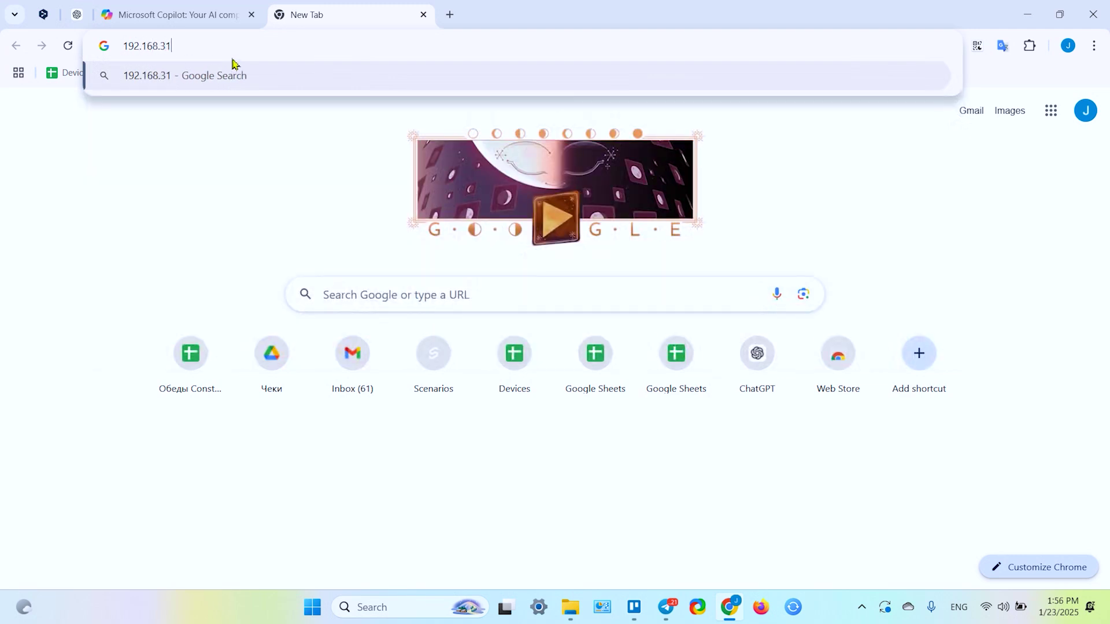
type(".1")
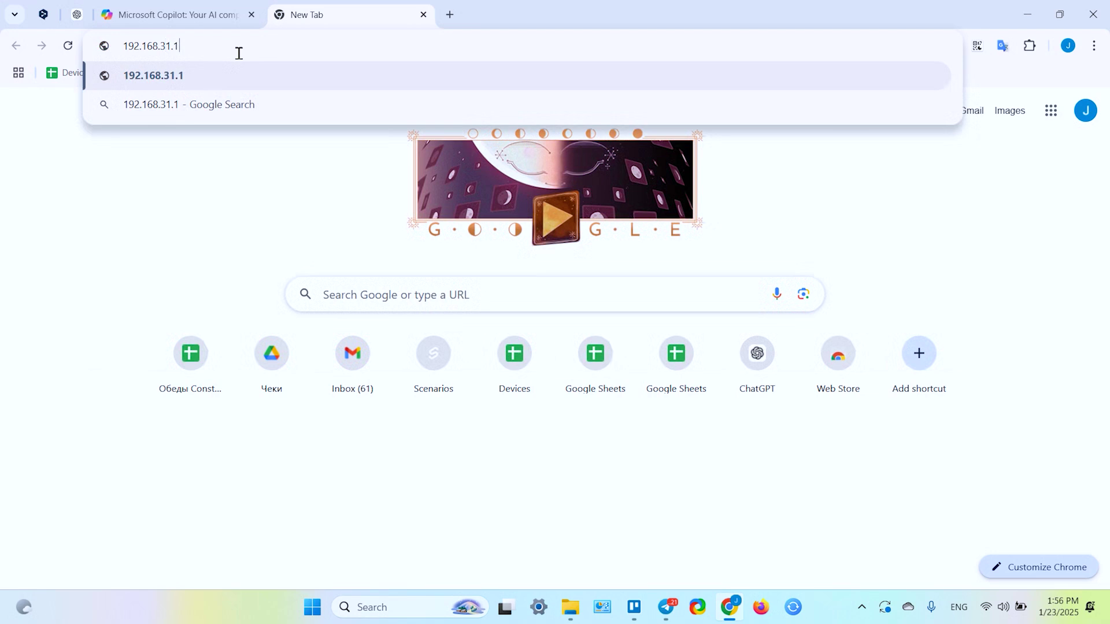
key("Return")
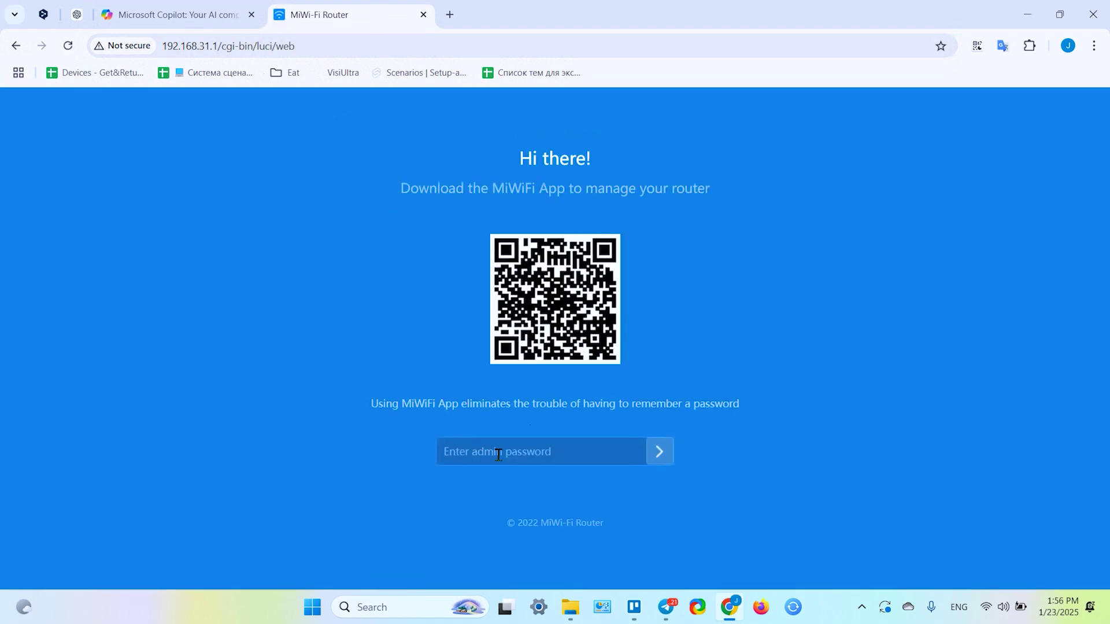
Step: Log in with the admin password, skip saving it, and open the Status overview
left_click(659, 451)
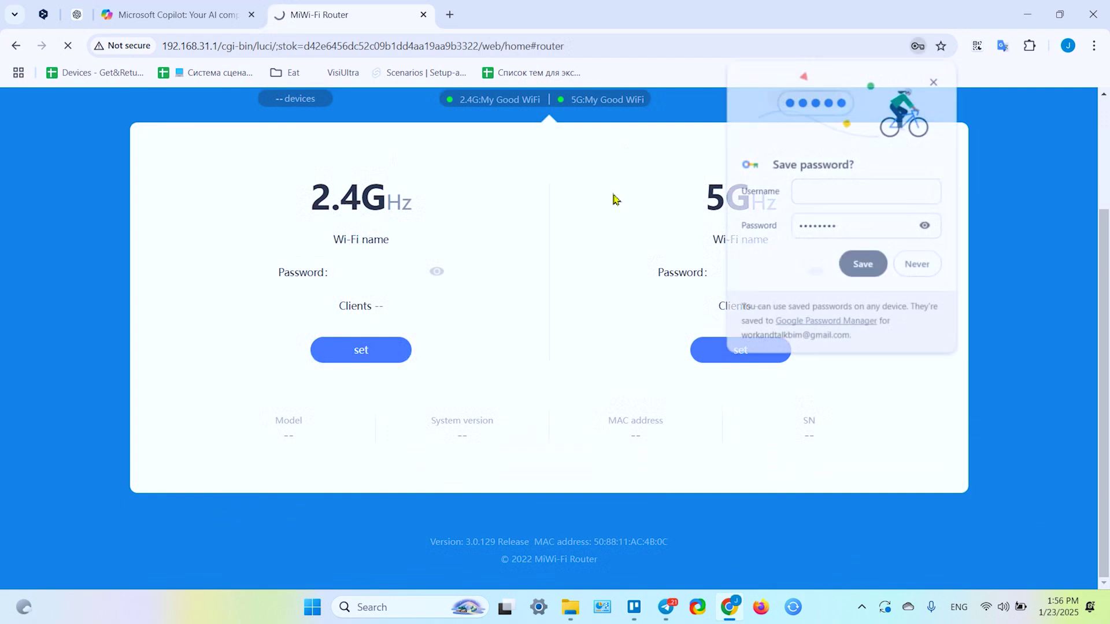
left_click(918, 264)
left_click(404, 118)
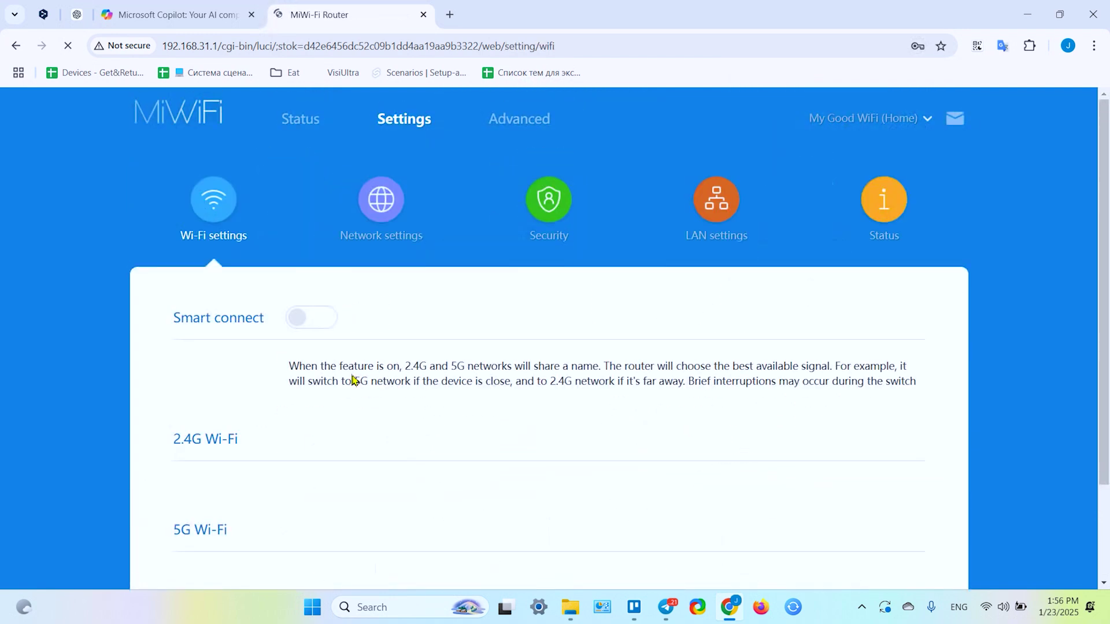
left_click(298, 120)
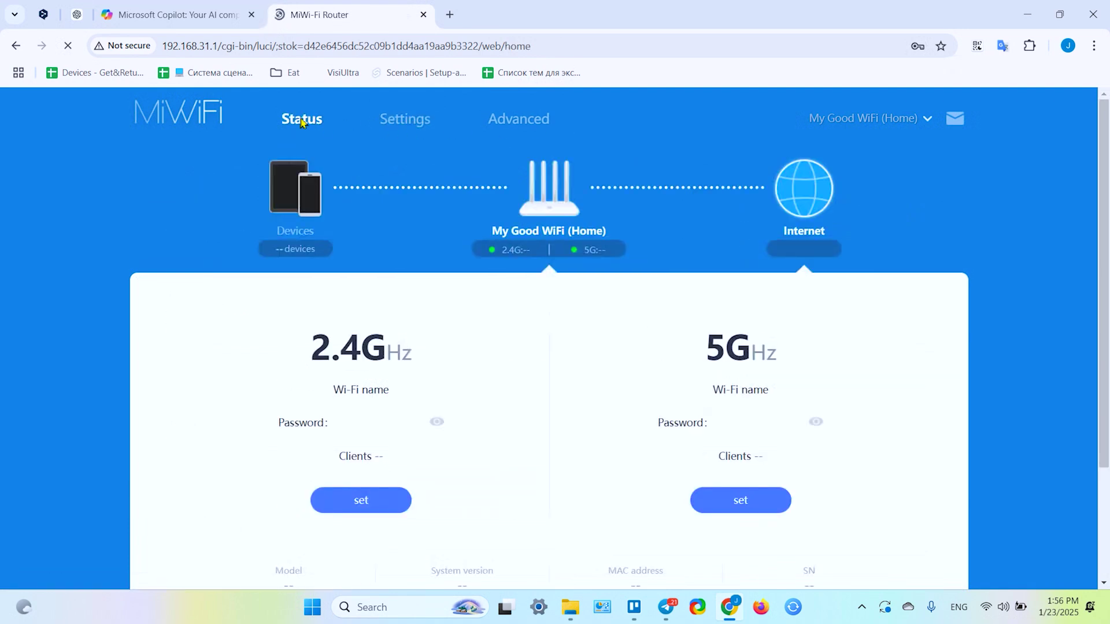
scroll(641, 202, "down", 2)
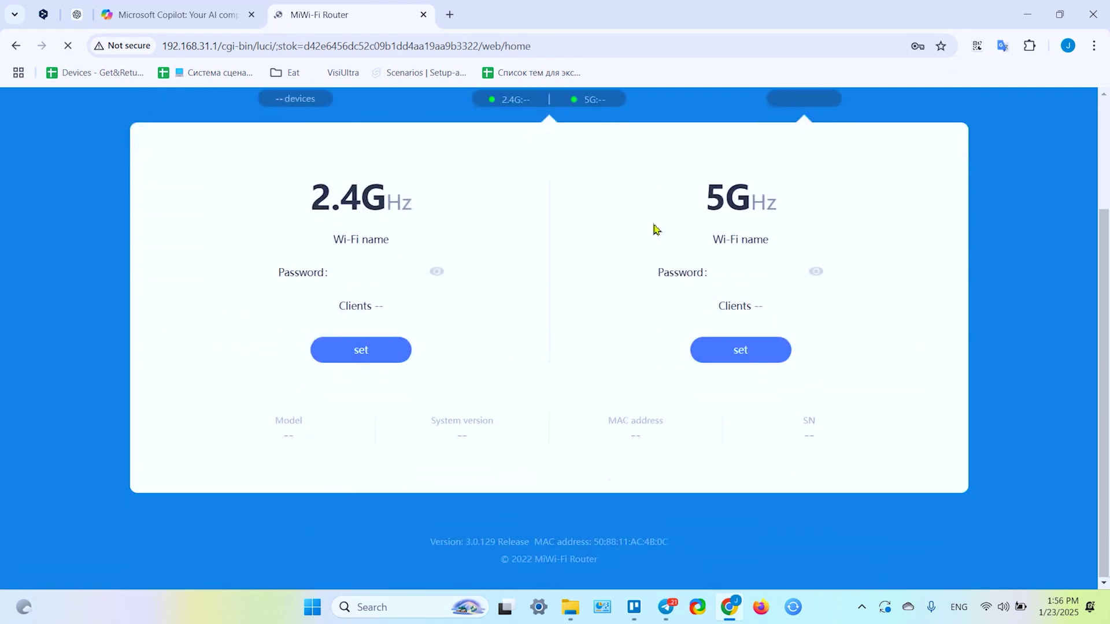
scroll(654, 227, "up", 2)
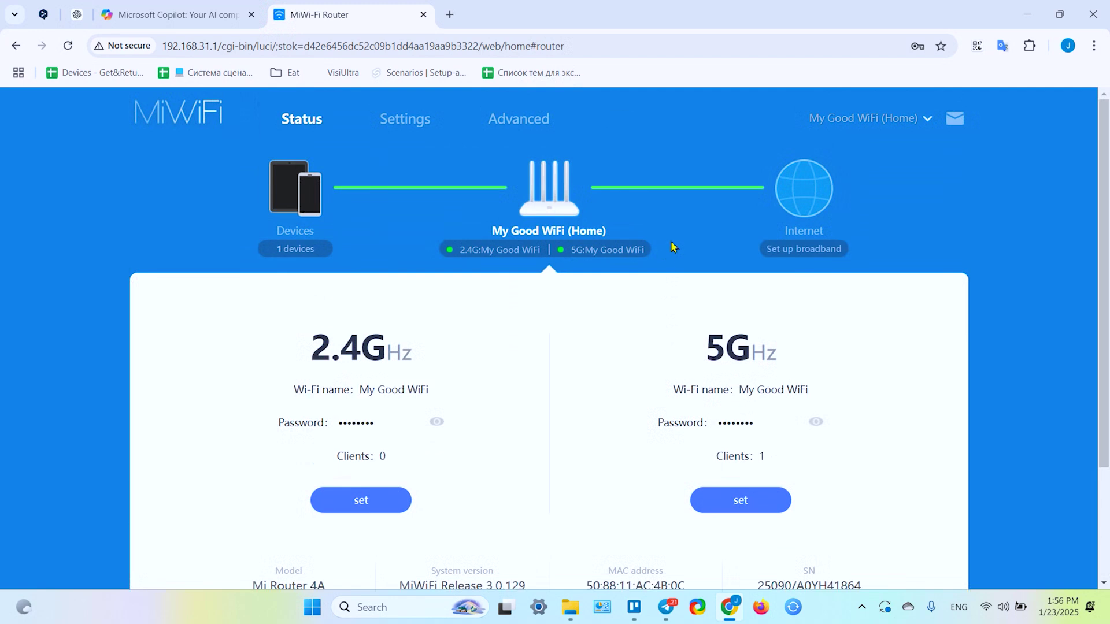